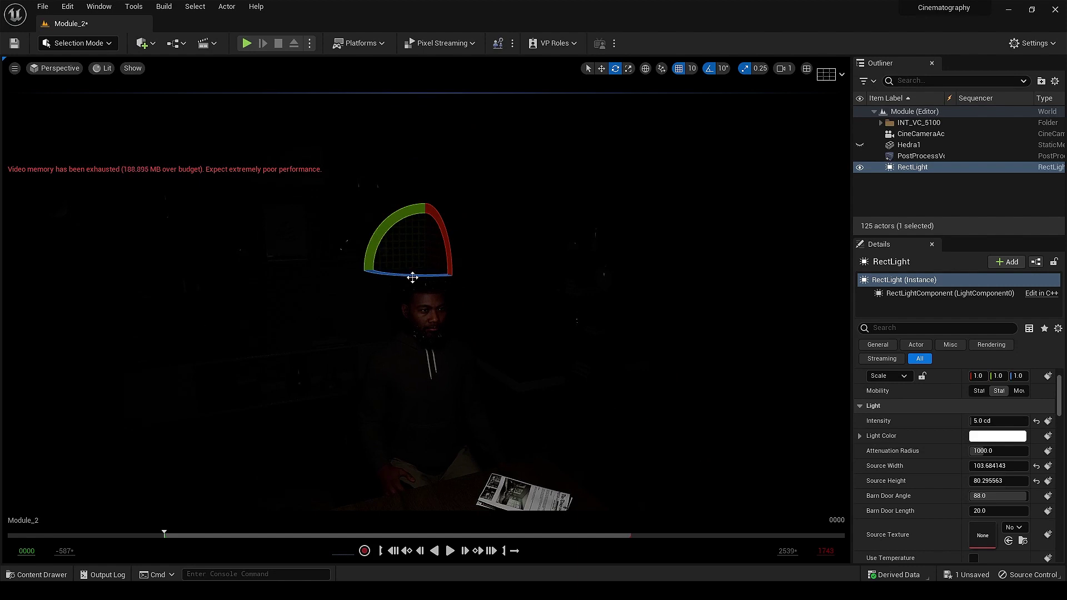
- Rotate the rect light about its vertical axis and turn off grid, rotation and scale snapping
{"action": "left_click_drag", "start_coordinate": [412, 278], "coordinate": [486, 265]}
{"action": "key", "text": "w"}
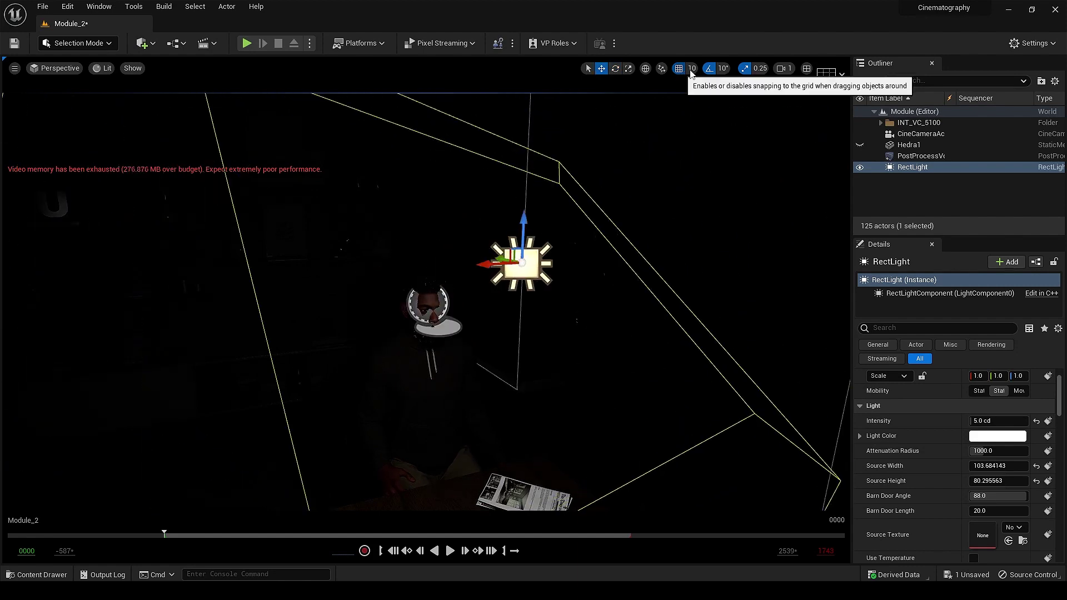
{"action": "left_click", "coordinate": [680, 71]}
{"action": "left_click", "coordinate": [707, 70]}
{"action": "left_click", "coordinate": [744, 70]}
- Move the rect light horizontally so it lights the seated man from the side, and view the scene through the cine camera
{"action": "right_click_drag", "start_coordinate": [586, 240], "coordinate": [413, 358]}
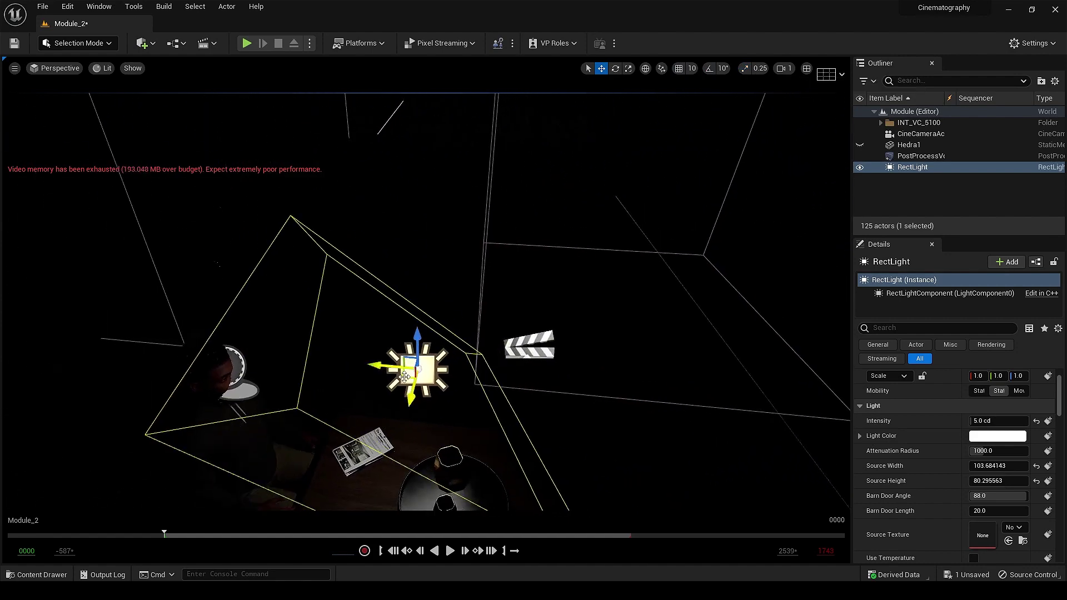
{"action": "left_click_drag", "start_coordinate": [405, 377], "coordinate": [432, 323]}
{"action": "key", "text": "e"}
{"action": "left_click", "coordinate": [63, 68]}
{"action": "left_click", "coordinate": [66, 195]}
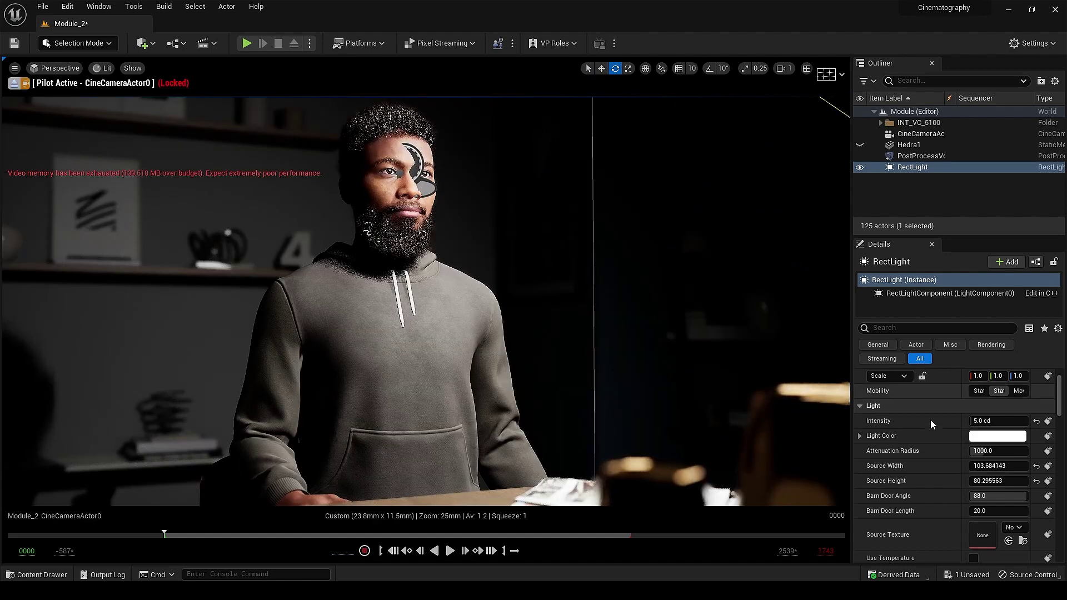
- Open Viewport 2 as a second view and shift the rect light farther from the man, toward the windows
{"action": "left_click", "coordinate": [99, 6]}
{"action": "mouse_move", "coordinate": [159, 100]}
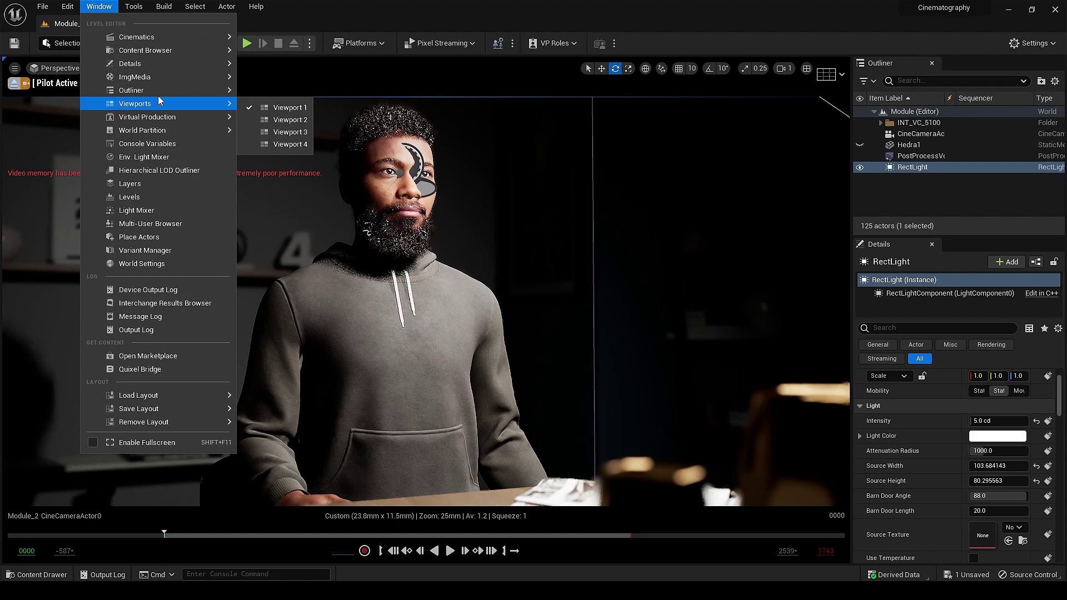
{"action": "left_click", "coordinate": [261, 119]}
{"action": "right_click_drag", "start_coordinate": [643, 409], "coordinate": [723, 389]}
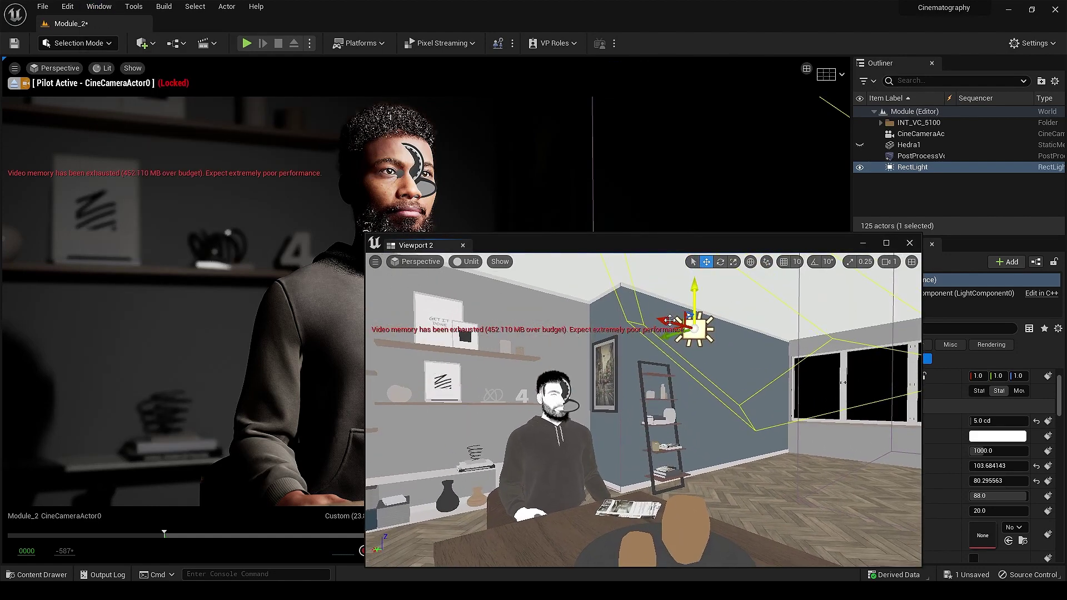
{"action": "left_click_drag", "start_coordinate": [669, 321], "coordinate": [722, 282]}
{"action": "mouse_move", "coordinate": [692, 321]}
{"action": "left_mouse_down"}
{"action": "mouse_move", "coordinate": [719, 318]}
{"action": "mouse_move", "coordinate": [695, 319]}
{"action": "mouse_move", "coordinate": [709, 318]}
{"action": "mouse_move", "coordinate": [682, 339]}
{"action": "mouse_move", "coordinate": [704, 329]}
{"action": "left_mouse_up"}
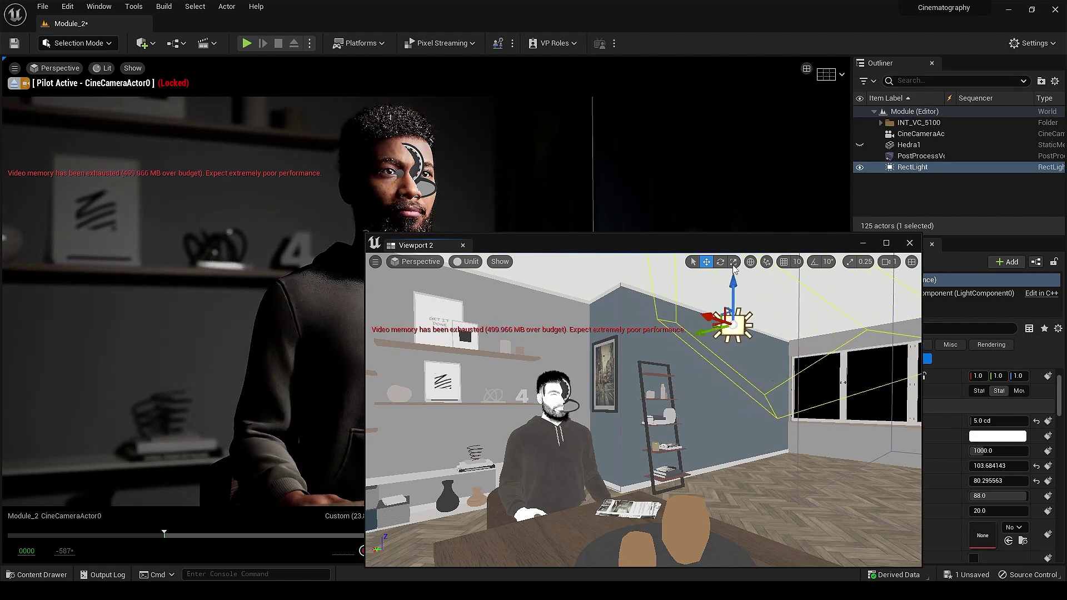
- Reduce the rect light's attenuation radius to about 459 and set its intensity to 3 cd
{"action": "left_click_drag", "start_coordinate": [611, 244], "coordinate": [488, 233]}
{"action": "mouse_move", "coordinate": [993, 452]}
{"action": "left_mouse_down"}
{"action": "mouse_move", "coordinate": [961, 452]}
{"action": "mouse_move", "coordinate": [986, 453]}
{"action": "mouse_move", "coordinate": [975, 453]}
{"action": "left_mouse_up"}
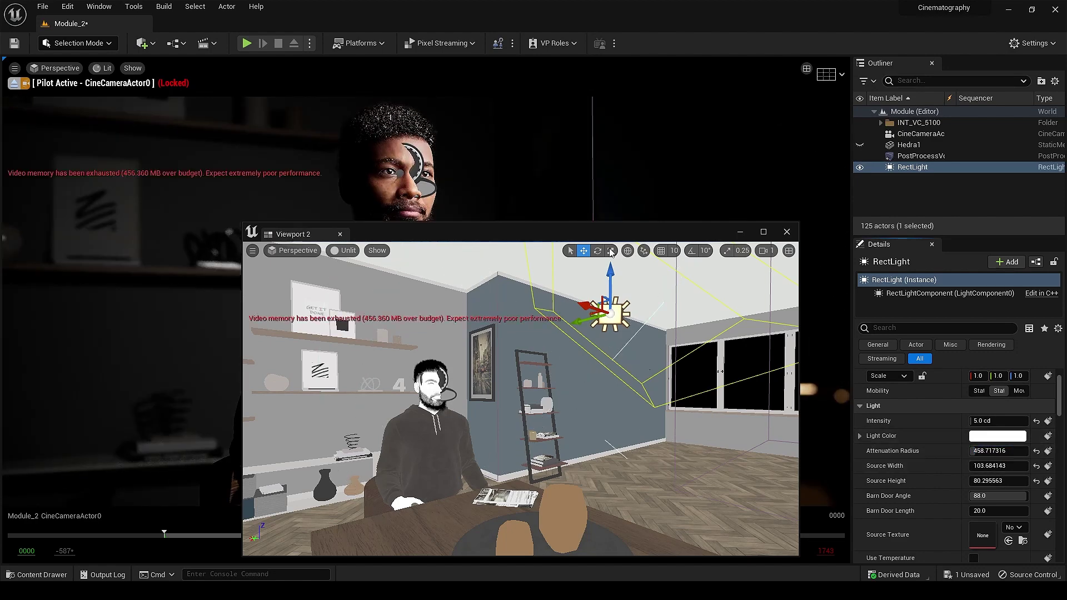
{"action": "left_click", "coordinate": [740, 232]}
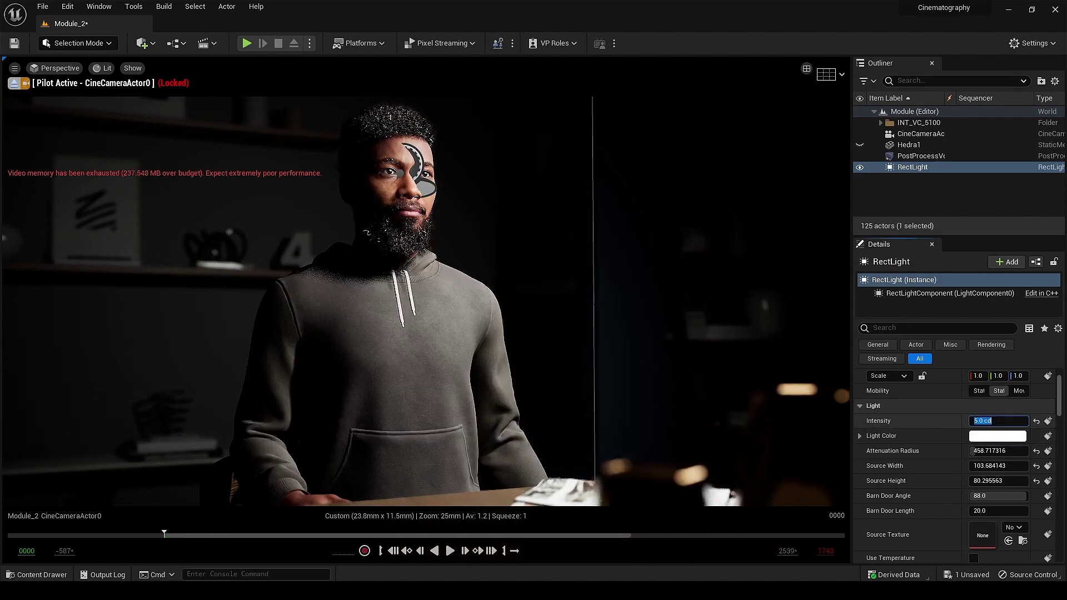
{"action": "key", "text": "Return"}
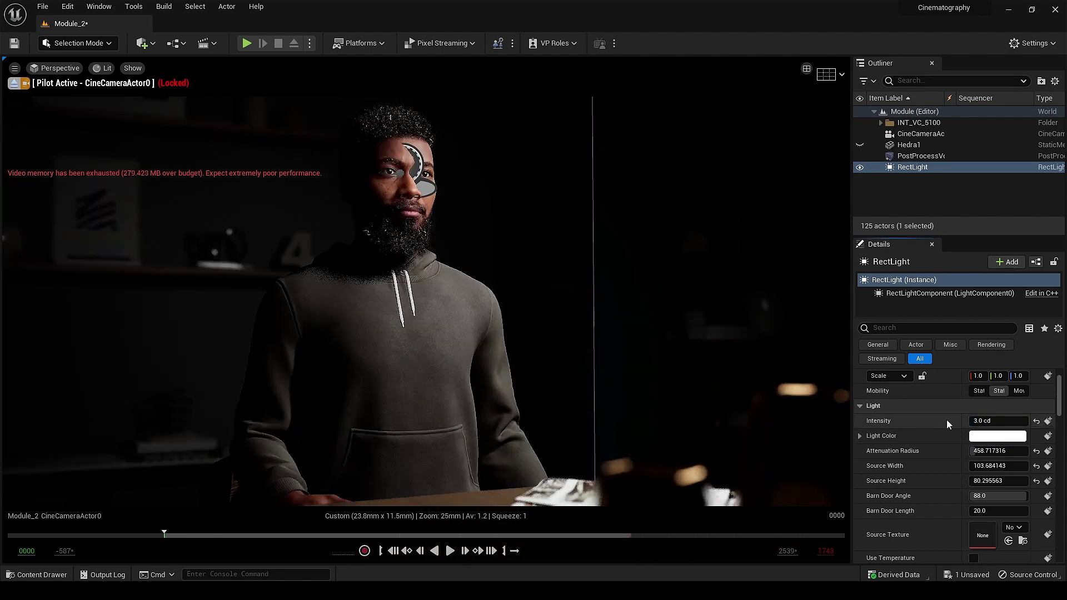
- Deselect the rect light and unhide the Hedra1 lamp mesh
{"action": "left_click", "coordinate": [431, 134]}
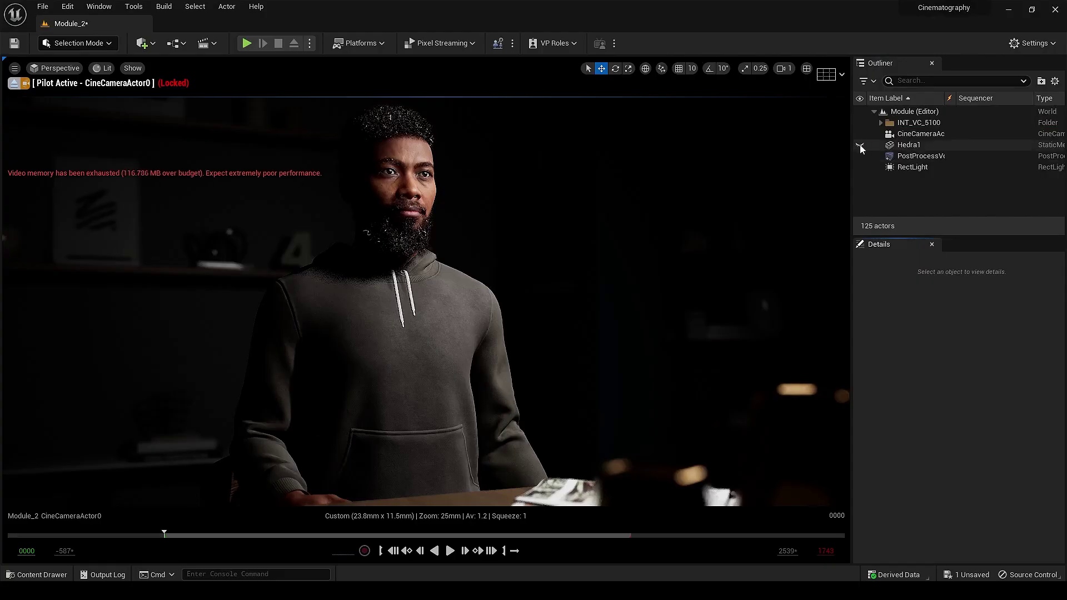
{"action": "left_click", "coordinate": [859, 146]}
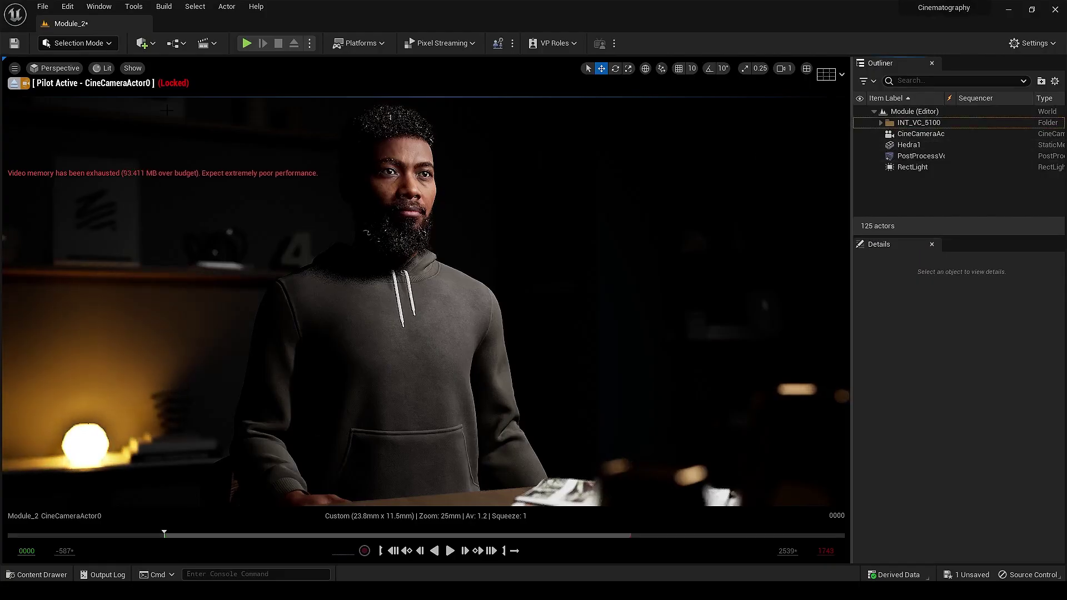
- Set the camera speed of Viewport 2 to 2 and place a point light above the round lamp on the cabinet
{"action": "left_click", "coordinate": [701, 528]}
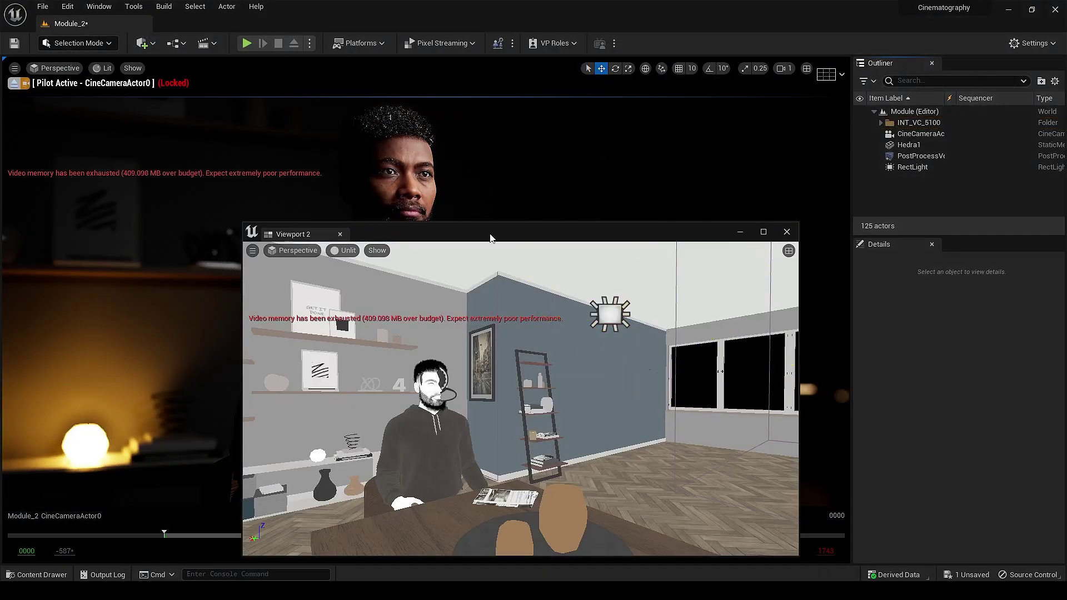
{"action": "left_click_drag", "start_coordinate": [490, 237], "coordinate": [753, 168]}
{"action": "right_click_drag", "start_coordinate": [782, 331], "coordinate": [782, 376]}
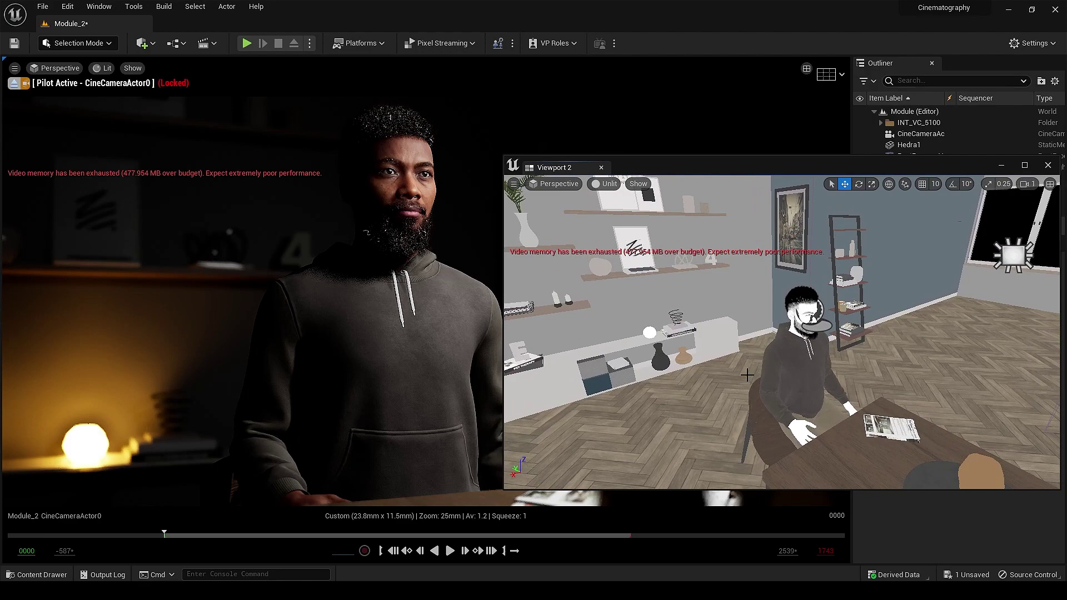
{"action": "left_click", "coordinate": [1023, 184]}
{"action": "right_click_drag", "start_coordinate": [832, 307], "coordinate": [728, 336]}
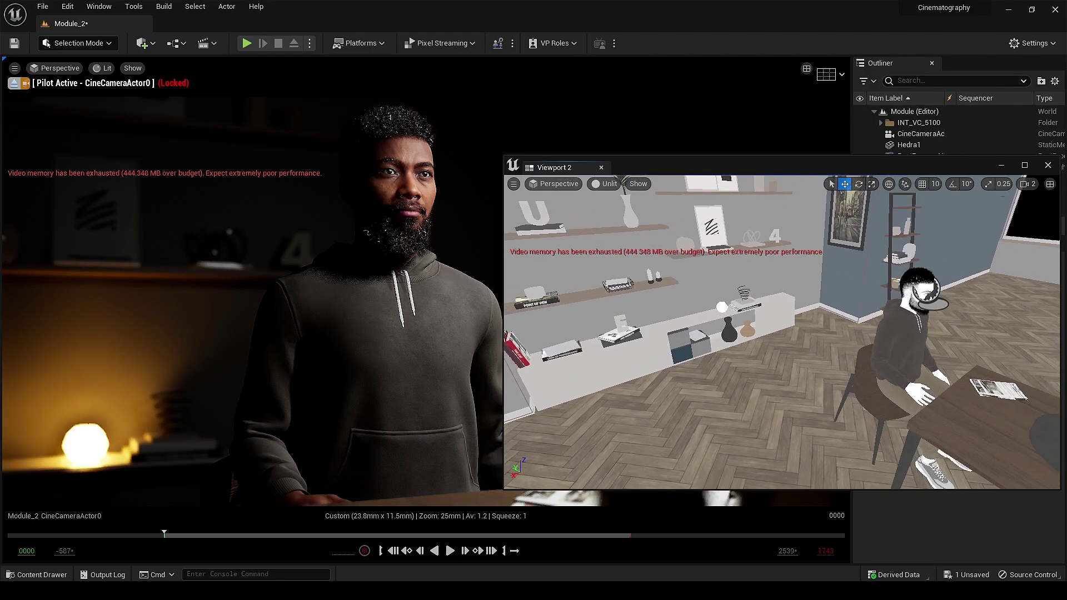
{"action": "left_click", "coordinate": [142, 42]}
{"action": "mouse_move", "coordinate": [209, 146]}
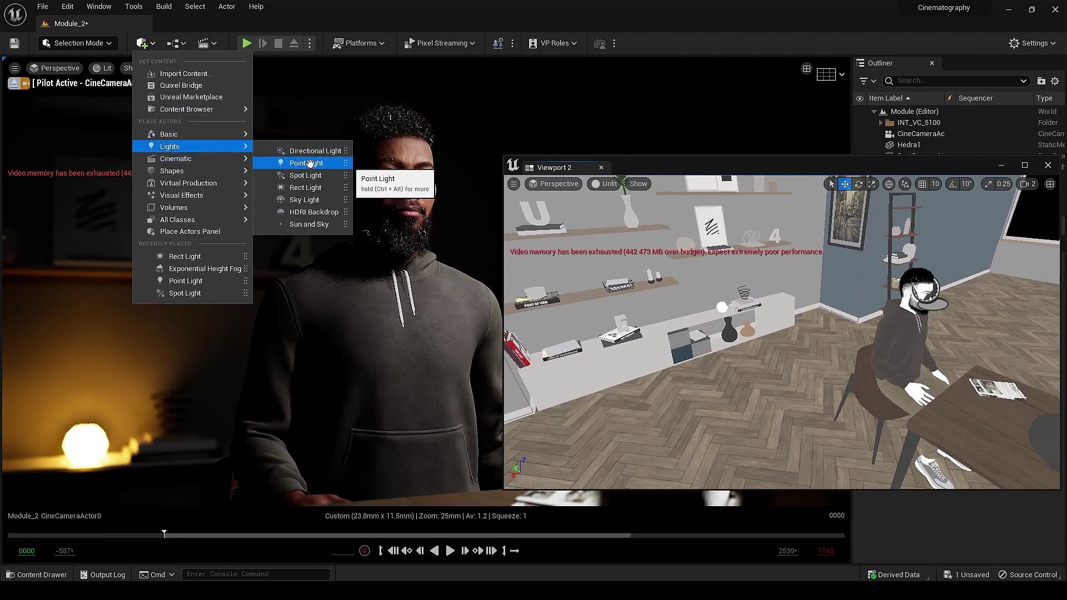
{"action": "left_click_drag", "start_coordinate": [295, 159], "coordinate": [744, 311]}
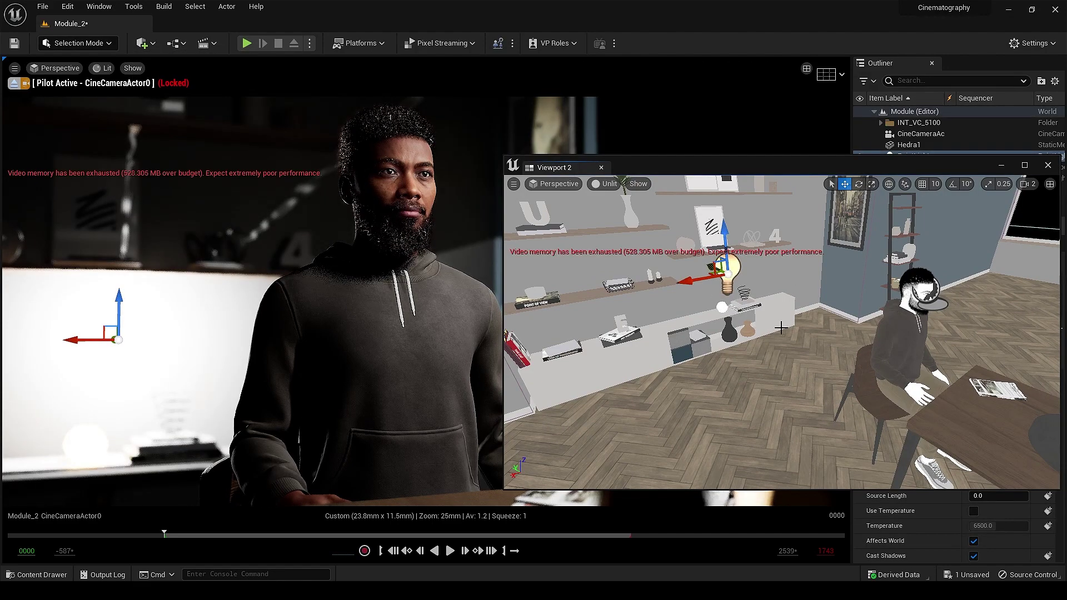
- Move the point light down and sideways until it sits just above the round lamp on the cabinet
{"action": "right_click_drag", "start_coordinate": [745, 312], "coordinate": [778, 300]}
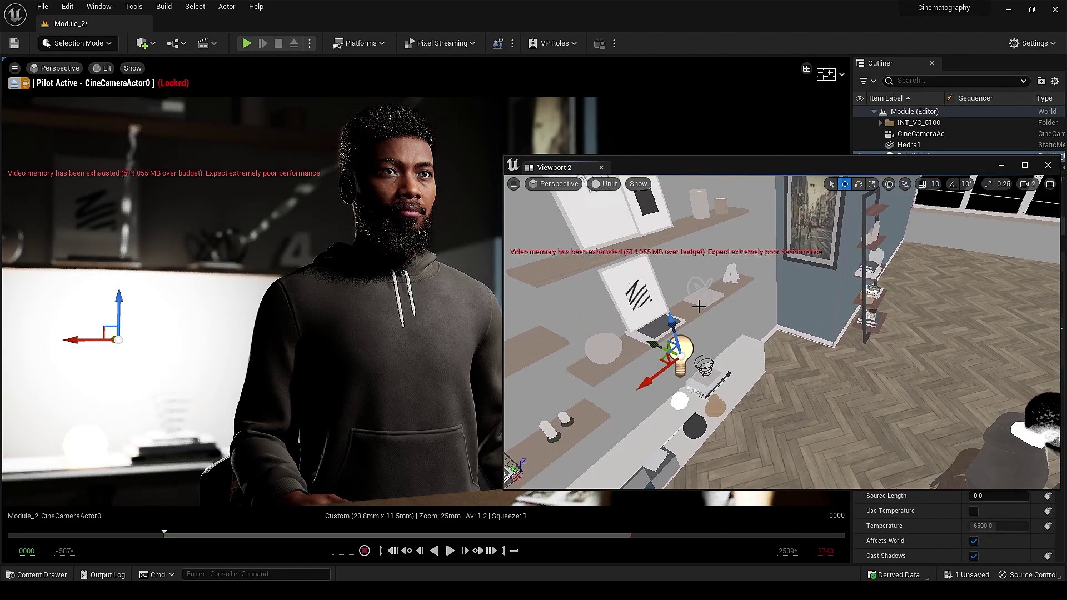
{"action": "left_click_drag", "start_coordinate": [661, 370], "coordinate": [682, 399]}
{"action": "right_click_drag", "start_coordinate": [681, 400], "coordinate": [578, 333]}
{"action": "left_click_drag", "start_coordinate": [647, 285], "coordinate": [708, 320]}
{"action": "right_click_drag", "start_coordinate": [719, 333], "coordinate": [767, 332]}
{"action": "left_click_drag", "start_coordinate": [623, 351], "coordinate": [580, 350]}
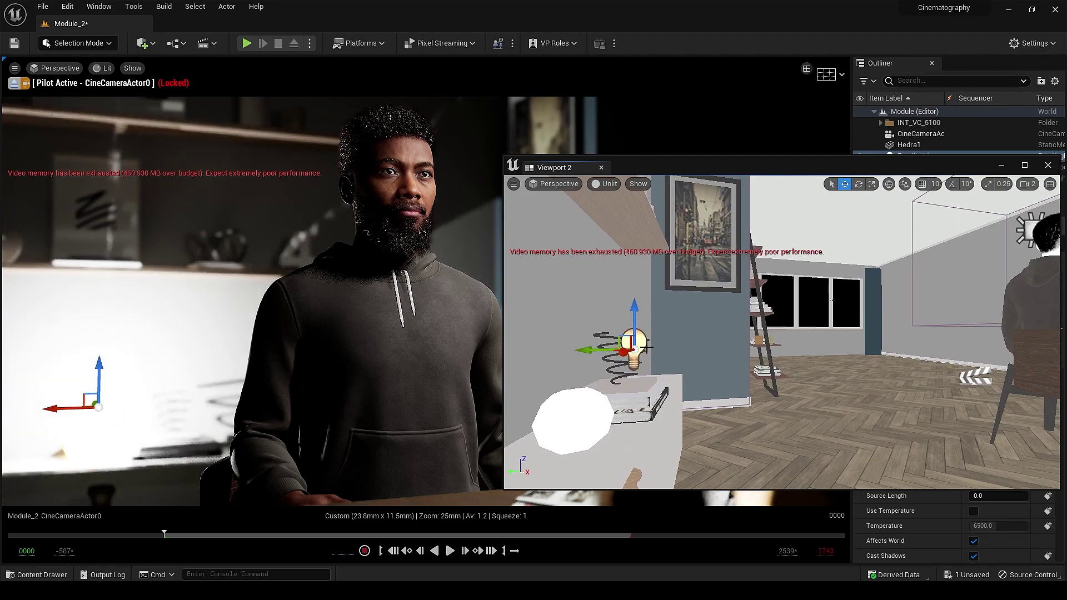
{"action": "right_click_drag", "start_coordinate": [739, 360], "coordinate": [611, 360]}
{"action": "right_click_drag", "start_coordinate": [766, 332], "coordinate": [767, 332]}
{"action": "left_click_drag", "start_coordinate": [625, 346], "coordinate": [616, 348]}
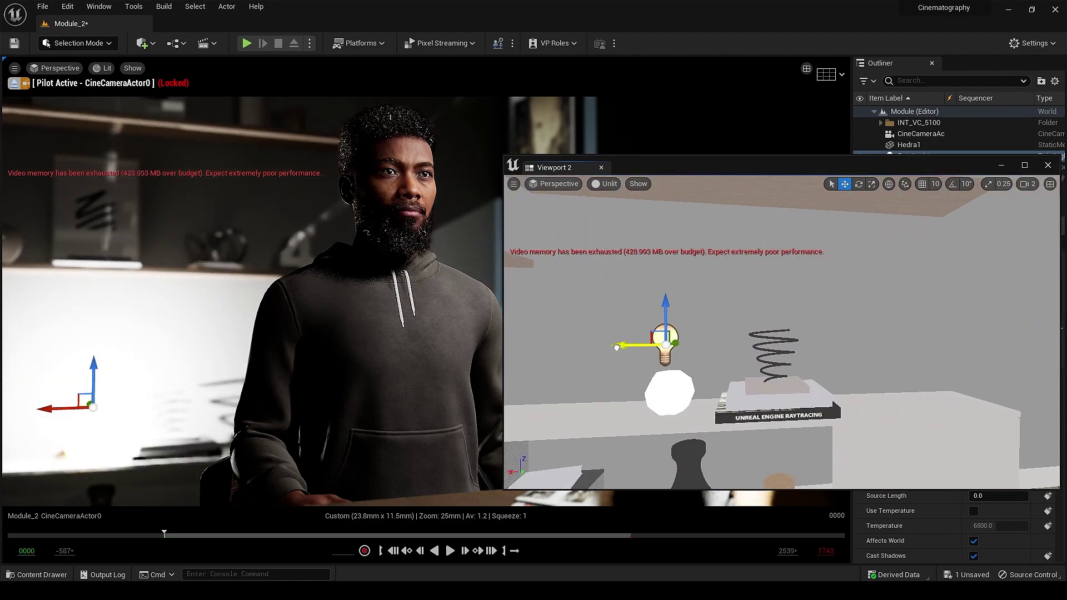
- Minimize Viewport 2 and turn off shadow casting for the point light
{"action": "left_click", "coordinate": [1002, 165]}
{"action": "scroll", "coordinate": [927, 477], "scroll_direction": "down", "scroll_amount": 3}
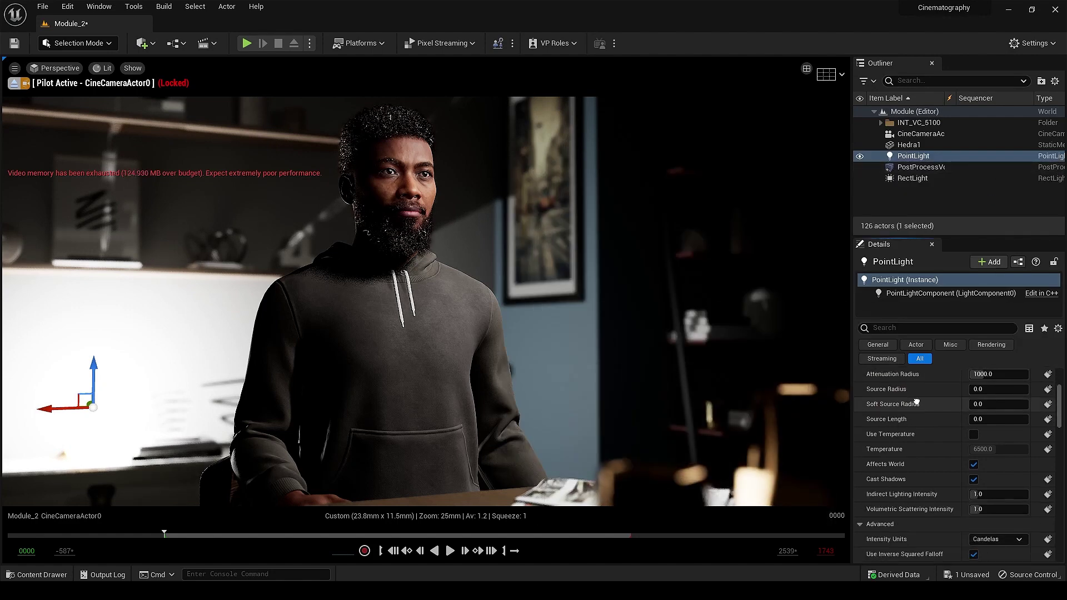
{"action": "left_click", "coordinate": [969, 478]}
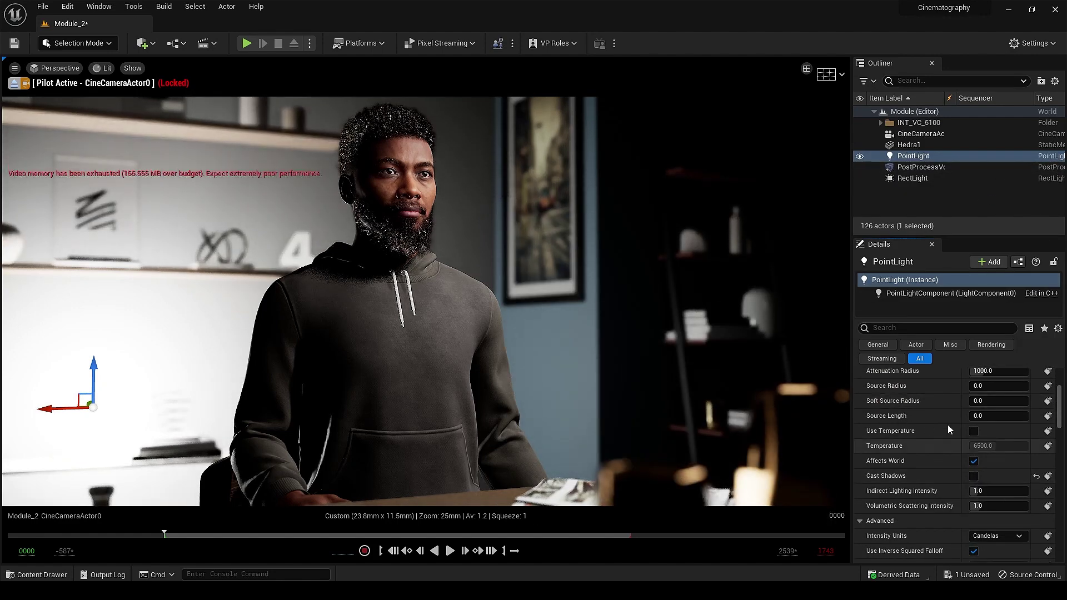
- Set the point light's intensity to 2 cd
{"action": "scroll", "coordinate": [950, 424], "scroll_direction": "up", "scroll_amount": 3}
{"action": "left_click", "coordinate": [979, 421]}
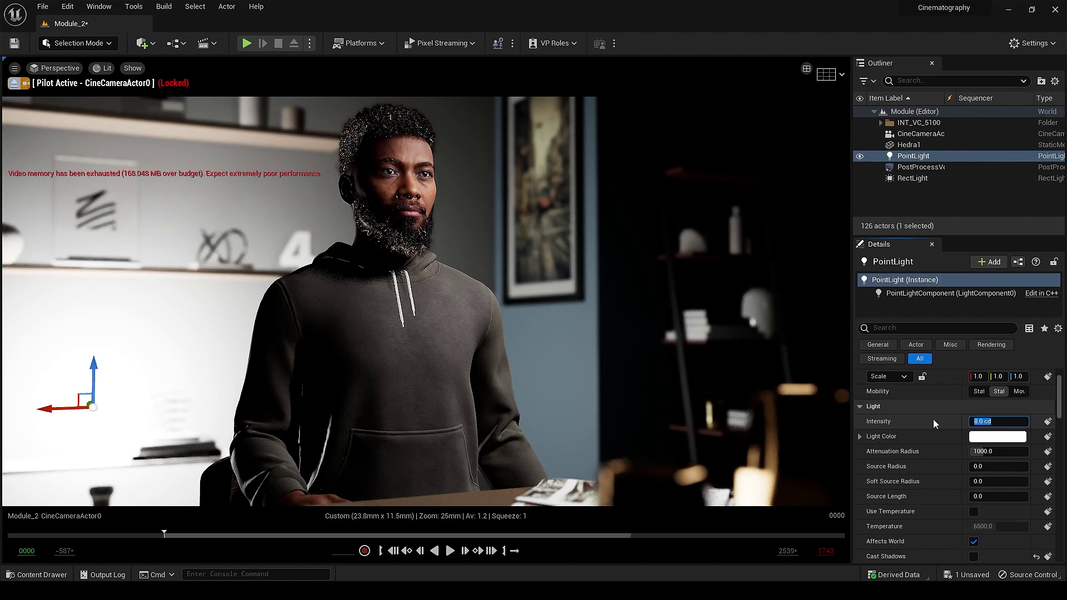
{"action": "type", "text": "2"}
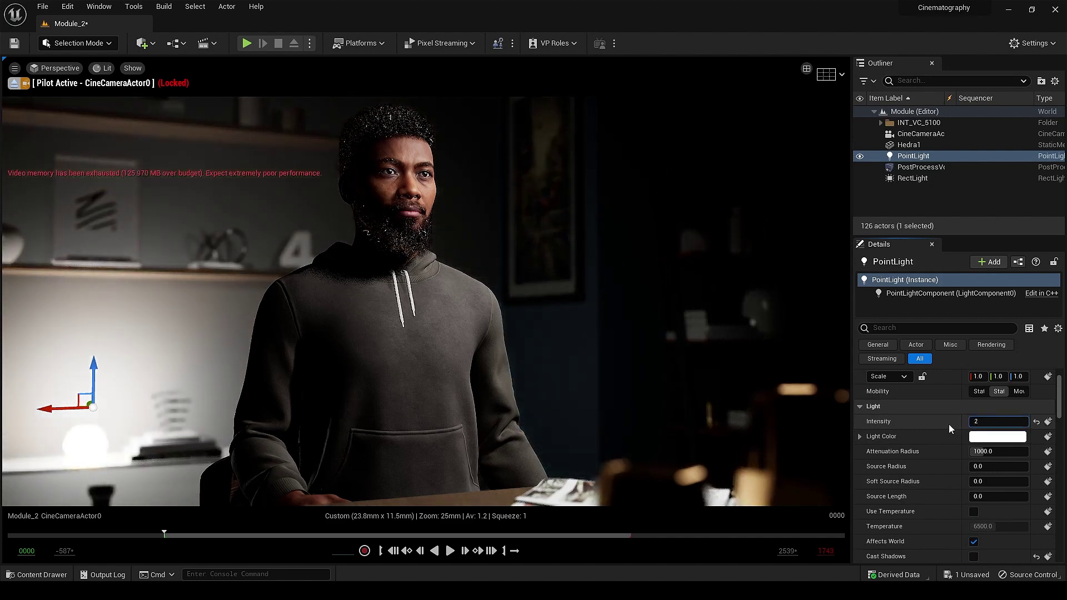
{"action": "key", "text": "Return"}
- Reset the point light's intensity to its default and turn off inverse squared falloff
{"action": "scroll", "coordinate": [939, 491], "scroll_direction": "down", "scroll_amount": 4}
{"action": "scroll", "coordinate": [938, 461], "scroll_direction": "up", "scroll_amount": 3}
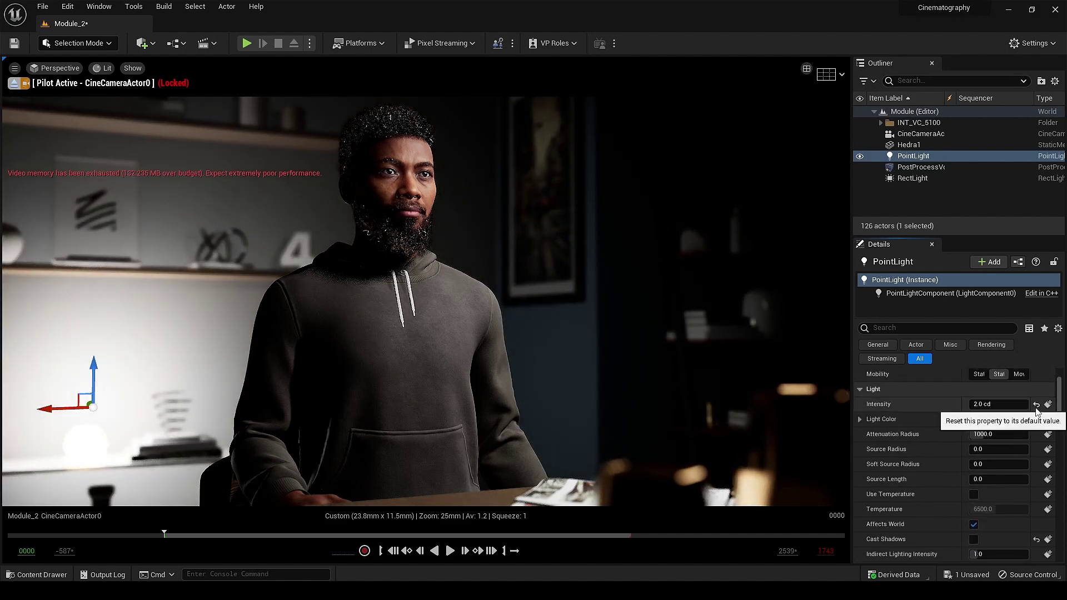
{"action": "left_click", "coordinate": [1035, 404]}
{"action": "scroll", "coordinate": [970, 441], "scroll_direction": "down", "scroll_amount": 5}
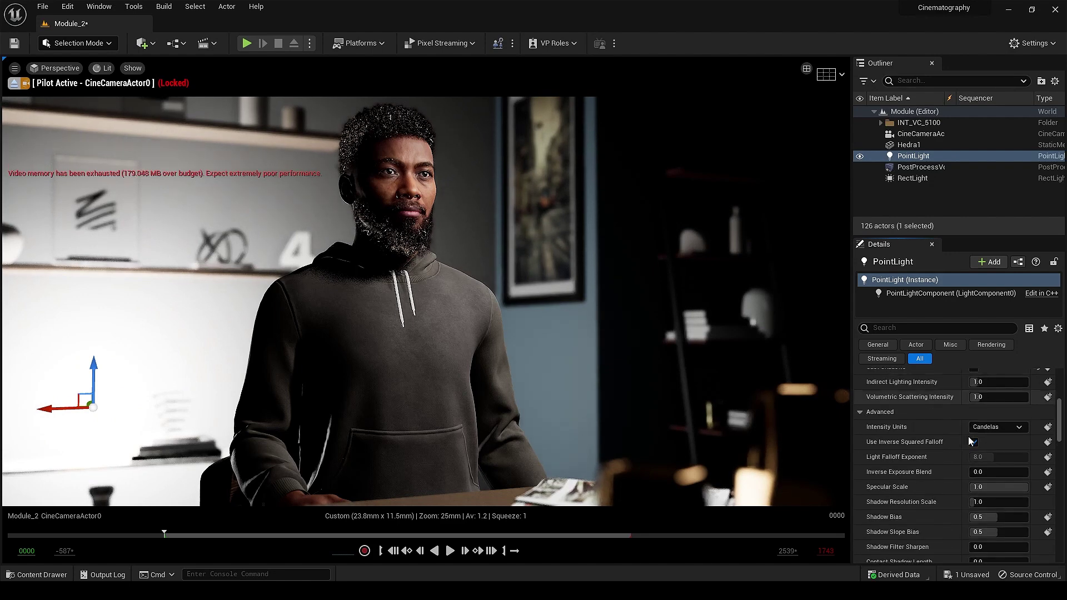
{"action": "scroll", "coordinate": [974, 448], "scroll_direction": "up", "scroll_amount": 5}
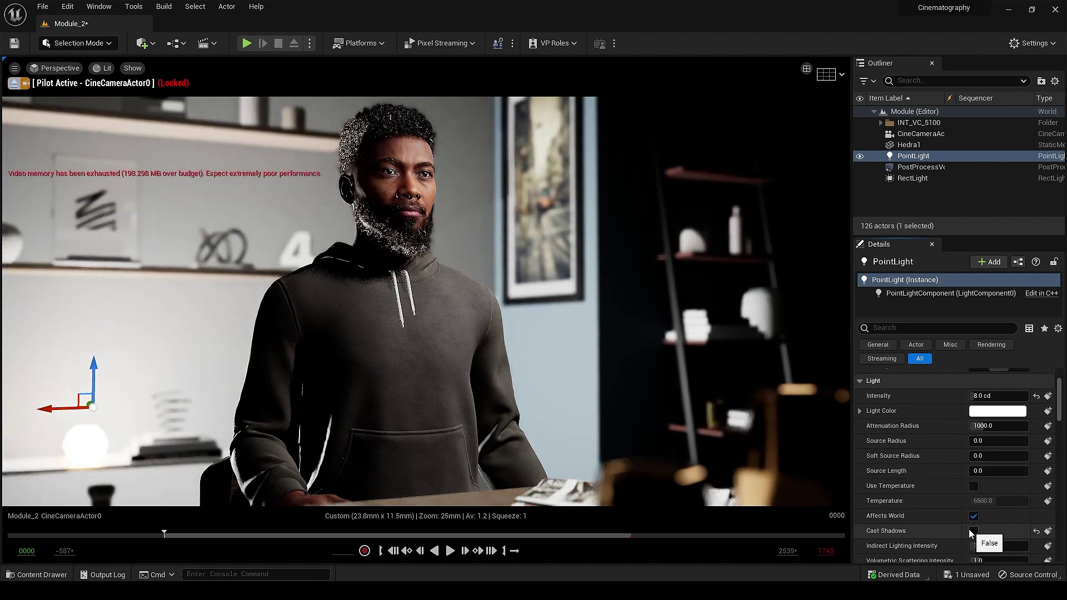
{"action": "scroll", "coordinate": [968, 529], "scroll_direction": "up", "scroll_amount": 2}
{"action": "scroll", "coordinate": [914, 501], "scroll_direction": "down", "scroll_amount": 1}
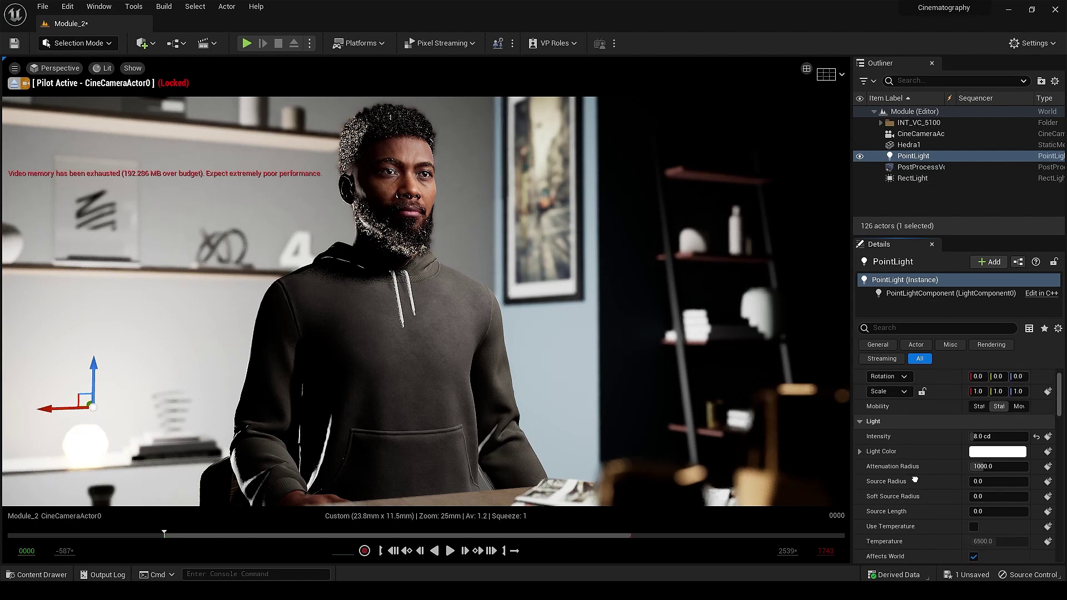
- Try lower intensities of 3 and 2 for the point light without inverse squared falloff
{"action": "left_click", "coordinate": [982, 435]}
{"action": "type", "text": "3"}
{"action": "key", "text": "Return"}
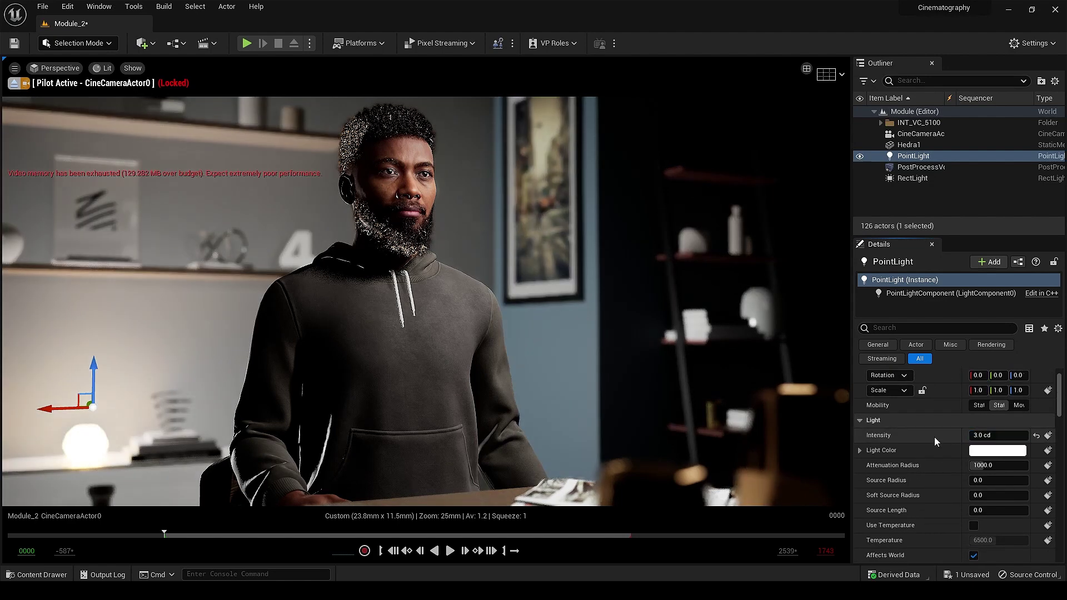
{"action": "left_click", "coordinate": [992, 435]}
{"action": "type", "text": "2"}
{"action": "key", "text": "Return"}
- Enable colour temperature on the point light, lower it to about 3371, and compare the scene with shadow casting on and off
{"action": "scroll", "coordinate": [956, 444], "scroll_direction": "down", "scroll_amount": 4}
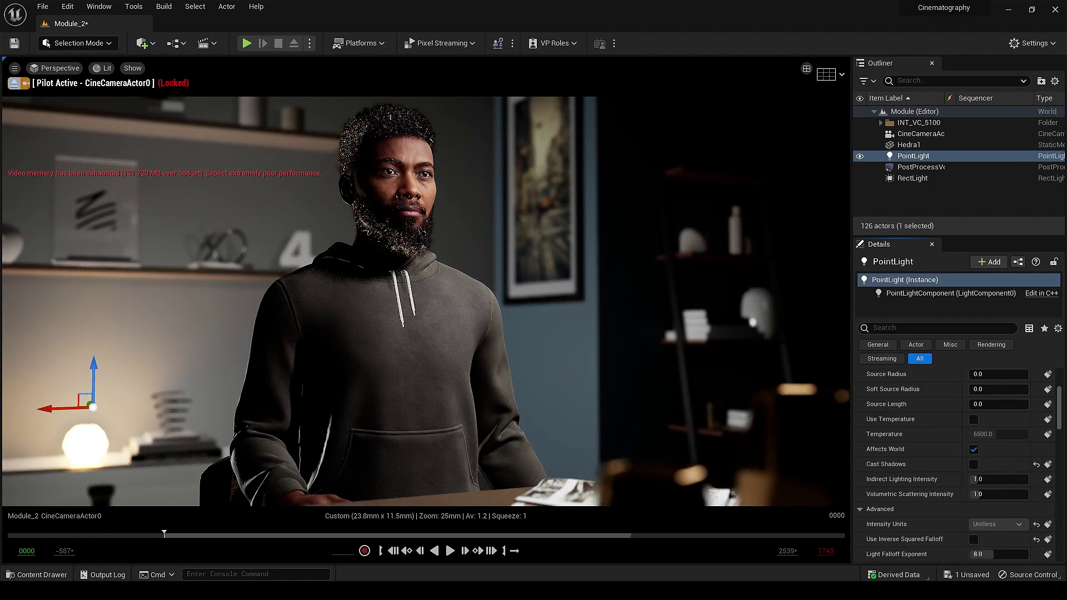
{"action": "left_click", "coordinate": [973, 419]}
{"action": "left_click_drag", "start_coordinate": [1004, 438], "coordinate": [977, 439]}
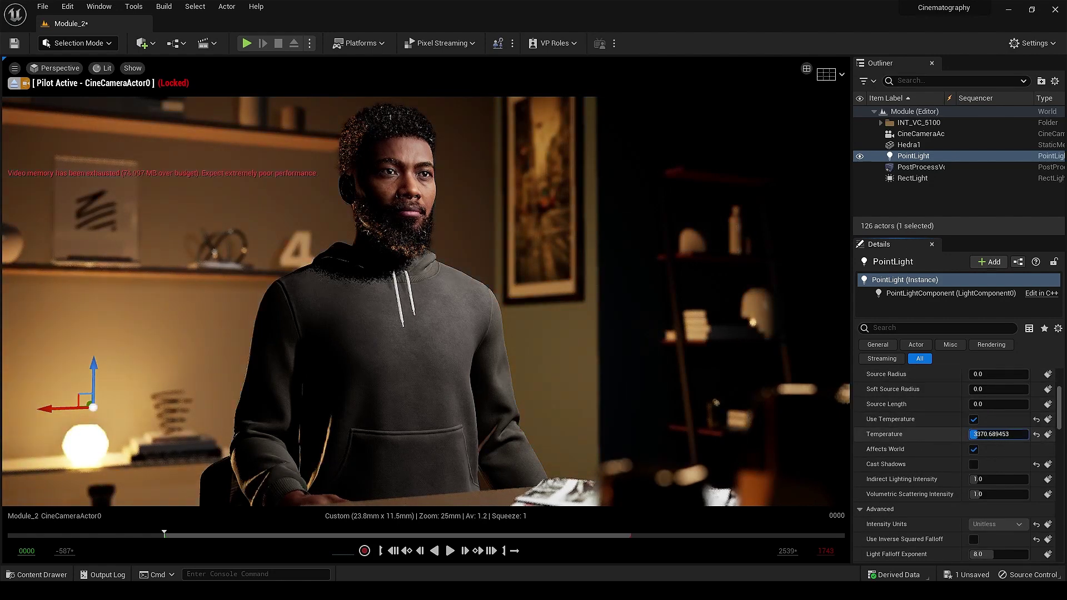
{"action": "left_click", "coordinate": [973, 465]}
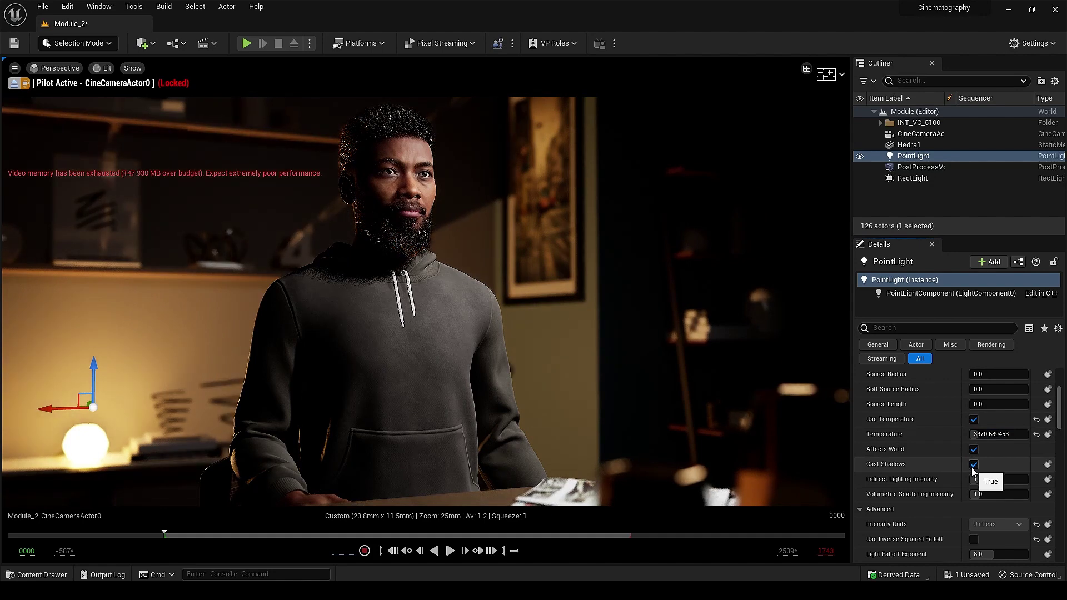
{"action": "left_click", "coordinate": [973, 464]}
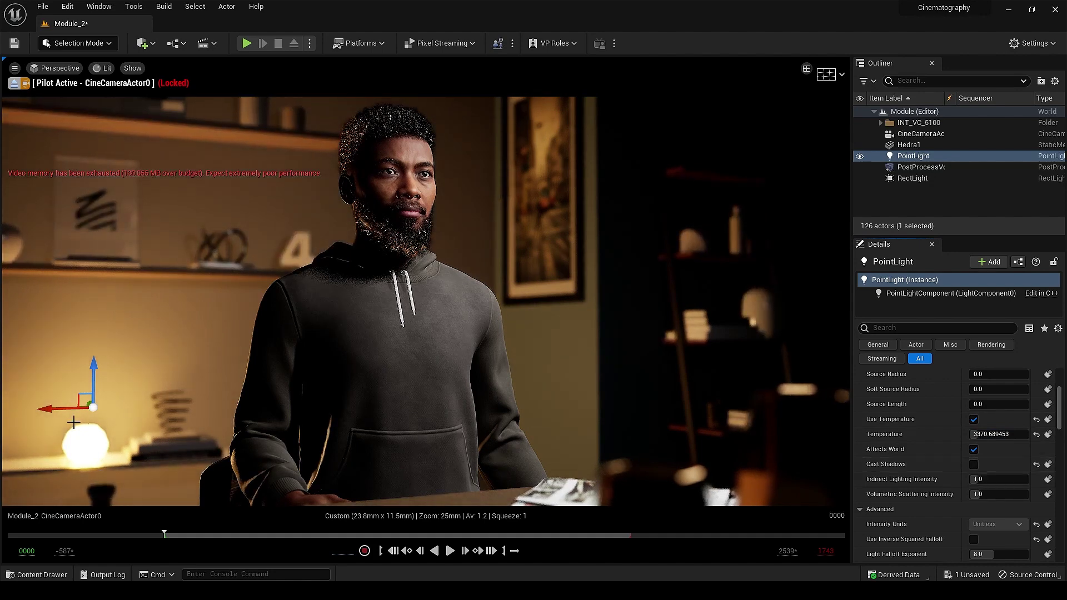
- Shift the point light slightly along its X axis to line up with the lamp, and set its intensity to 1
{"action": "left_click_drag", "start_coordinate": [58, 409], "coordinate": [49, 409]}
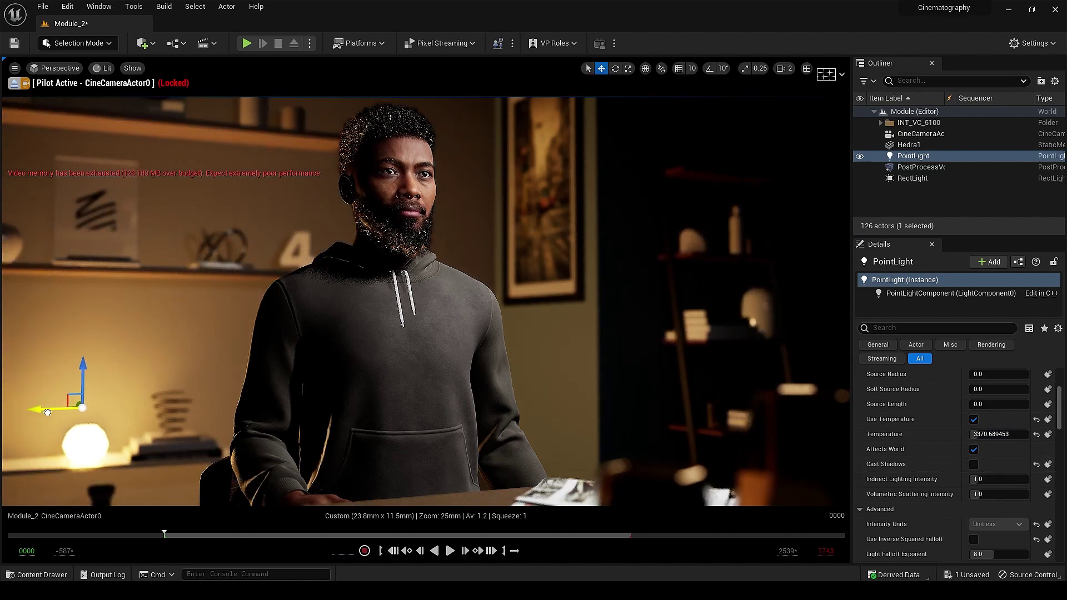
{"action": "scroll", "coordinate": [994, 411], "scroll_direction": "up", "scroll_amount": 3}
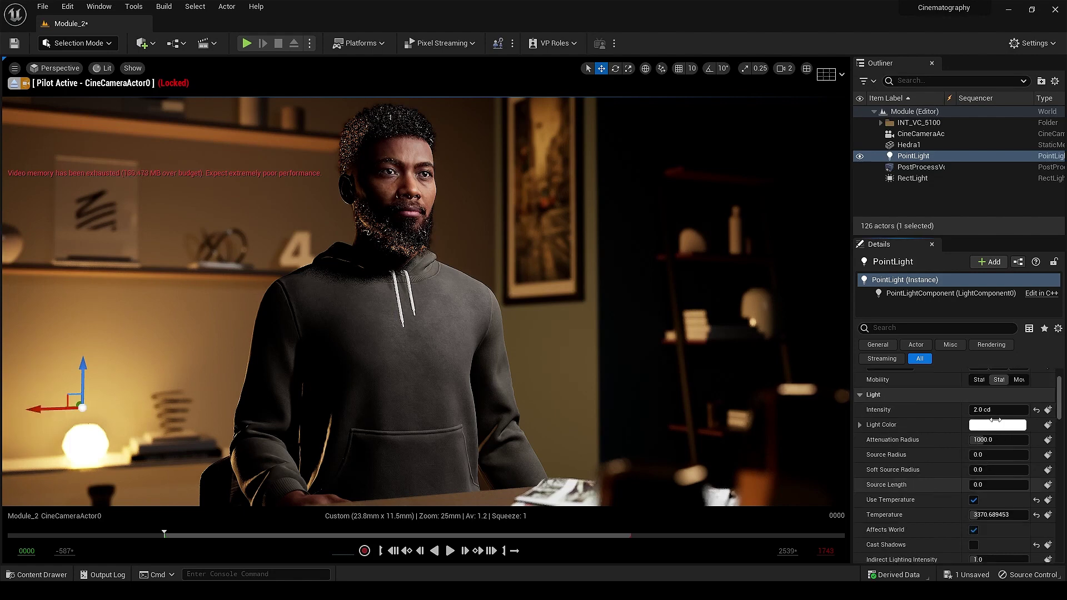
{"action": "type", "text": "1"}
{"action": "key", "text": "Return"}
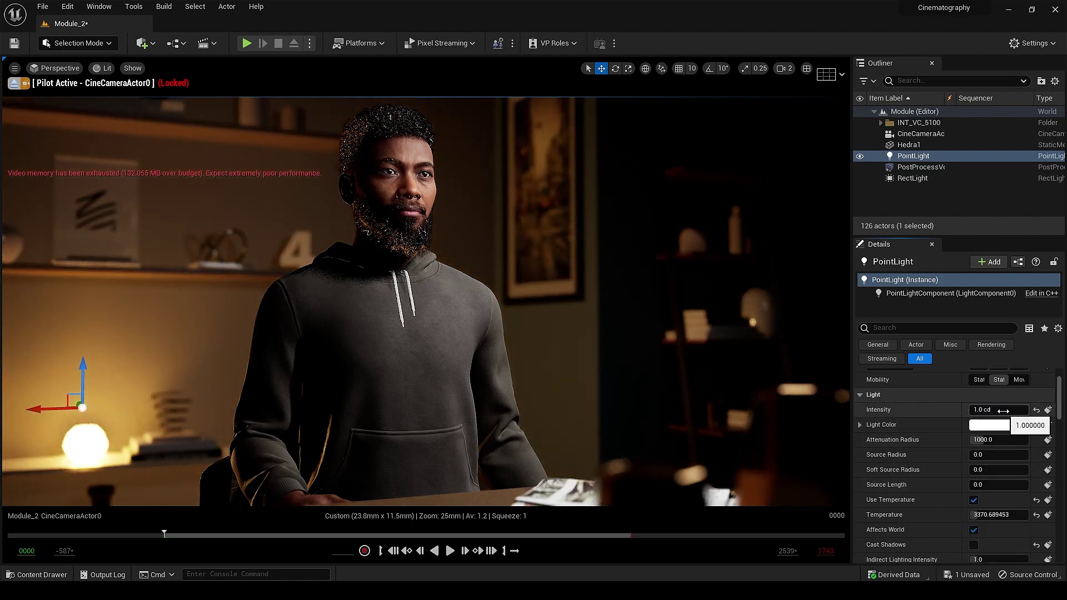
- Set the point light's indirect lighting intensity to 4
{"action": "scroll", "coordinate": [969, 444], "scroll_direction": "down", "scroll_amount": 3}
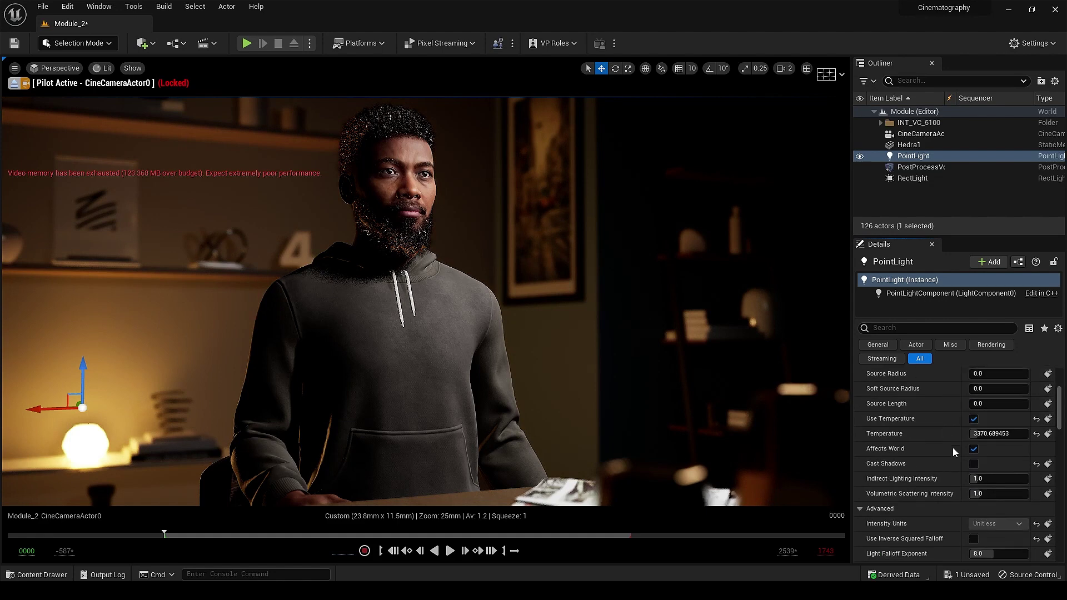
{"action": "left_click", "coordinate": [983, 478]}
{"action": "type", "text": "4"}
{"action": "key", "text": "Return"}
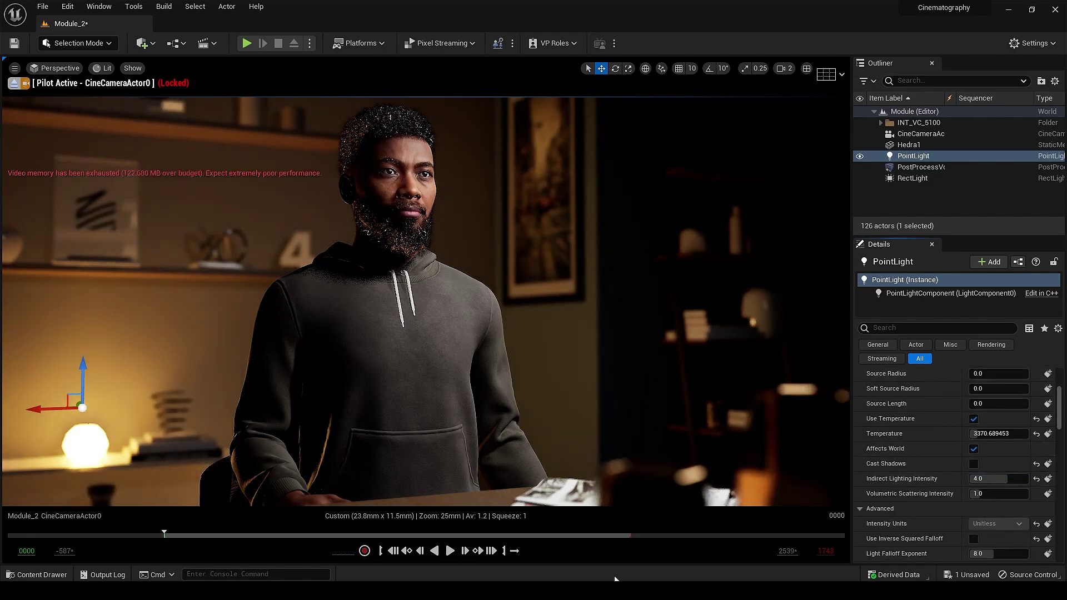
- Add a second rect light to the room, on the lamp side of the seated man
{"action": "mouse_move", "coordinate": [615, 580]}
{"action": "left_click", "coordinate": [676, 545]}
{"action": "right_click_drag", "start_coordinate": [684, 415], "coordinate": [861, 466]}
{"action": "key", "text": "s"}
{"action": "left_click", "coordinate": [154, 47]}
{"action": "mouse_move", "coordinate": [185, 149]}
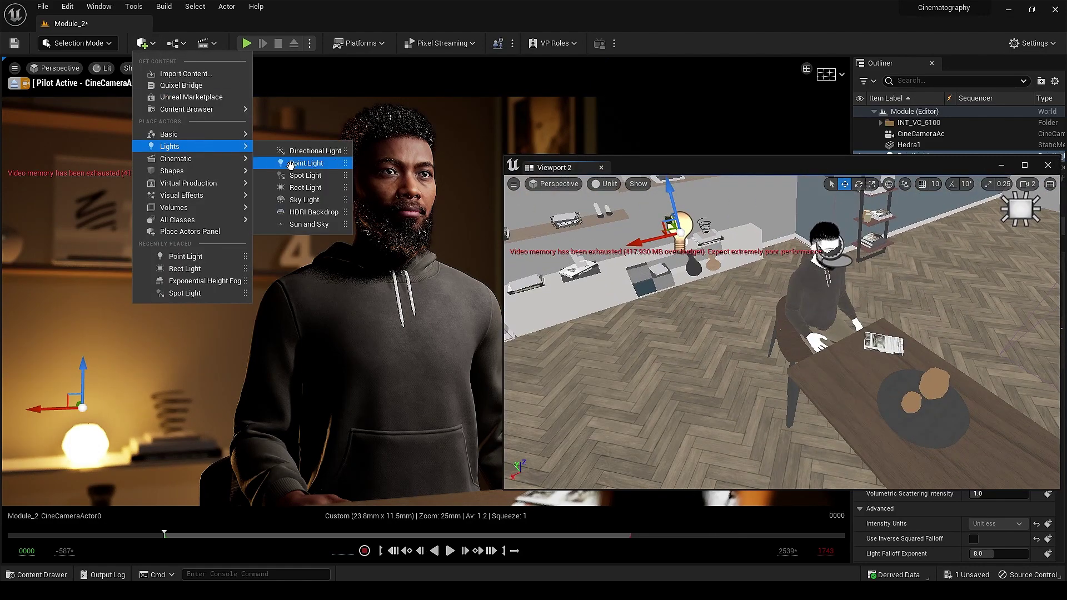
{"action": "left_click", "coordinate": [305, 200]}
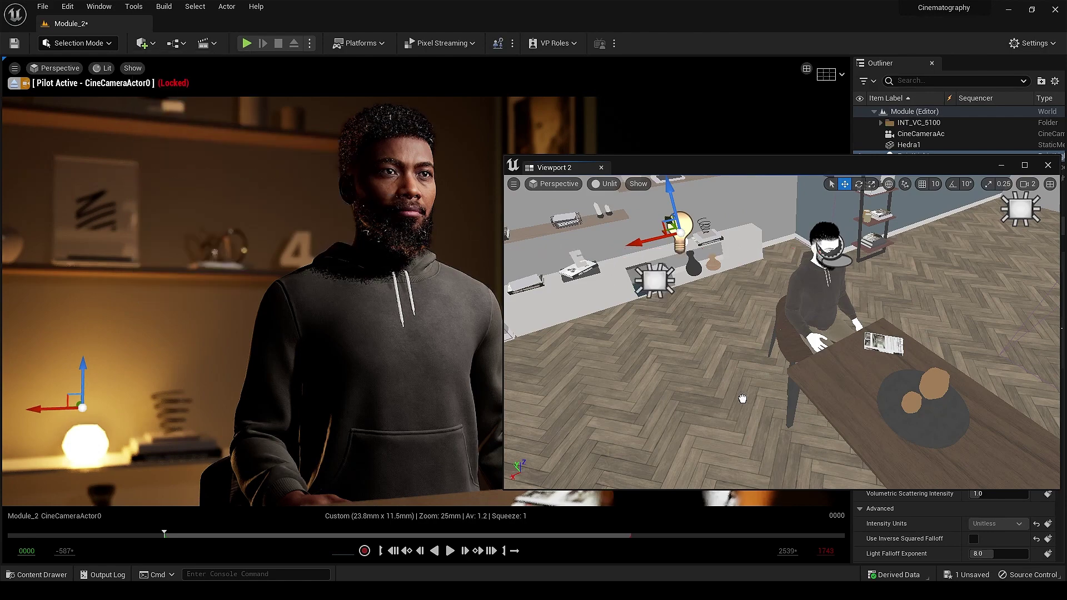
{"action": "left_click_drag", "start_coordinate": [742, 398], "coordinate": [695, 284]}
- Move and rotate the new rect light to about 209 degrees around Z so it lights the man from the lamp side
{"action": "key", "text": "e"}
{"action": "key", "text": "w"}
{"action": "key", "text": "e"}
{"action": "left_click_drag", "start_coordinate": [639, 370], "coordinate": [577, 322]}
{"action": "key", "text": "w"}
{"action": "key", "text": "e"}
{"action": "left_click", "coordinate": [1001, 166]}
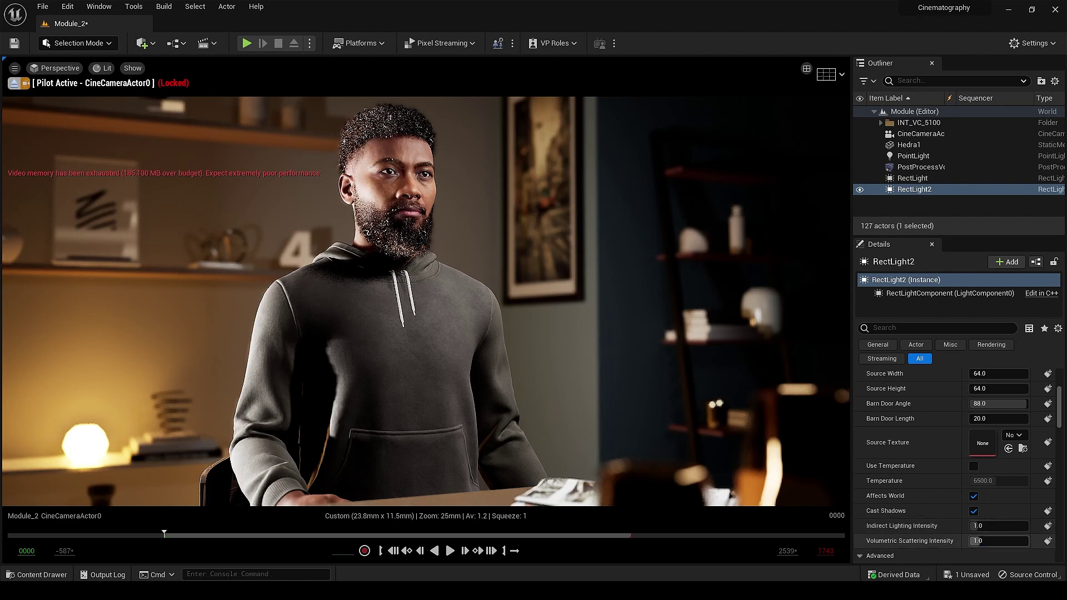
- Set the second rect light's volumetric scattering intensity to 0, and its barn door angle to about 54.9 and length to about 18.5
{"action": "key", "text": "Return"}
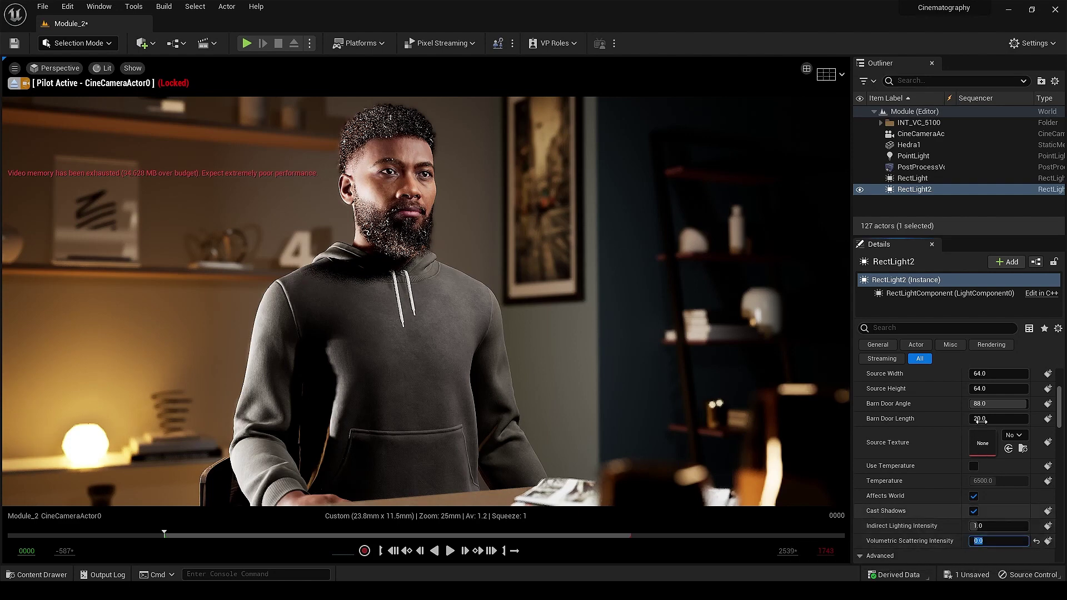
{"action": "left_click_drag", "start_coordinate": [998, 416], "coordinate": [969, 404]}
{"action": "scroll", "coordinate": [942, 400], "scroll_direction": "up", "scroll_amount": 3}
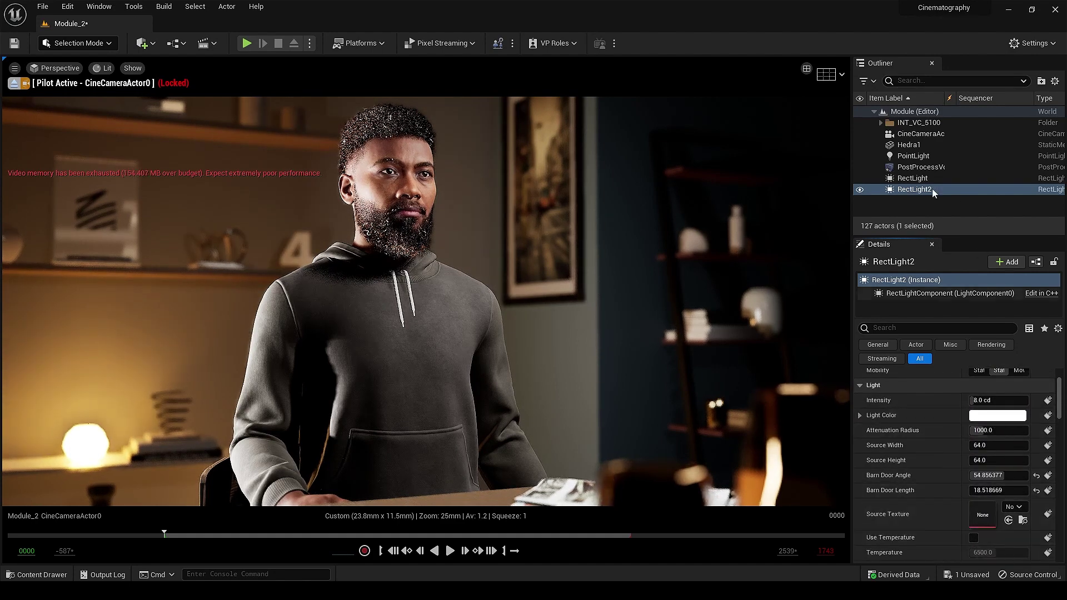
- Enable colour temperature on the second rect light and copy the point light's temperature value of 3370.689453 into it
{"action": "left_click", "coordinate": [902, 157]}
{"action": "left_click", "coordinate": [1019, 503]}
{"action": "key", "text": "ctrl+c"}
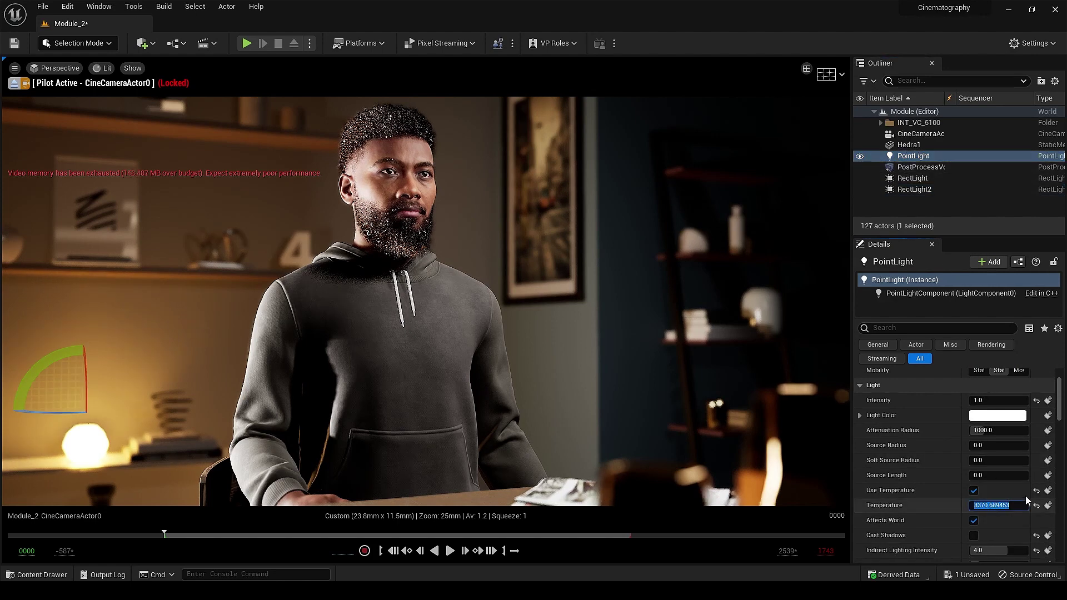
{"action": "left_click", "coordinate": [932, 190]}
{"action": "left_click", "coordinate": [973, 538]}
{"action": "scroll", "coordinate": [974, 538], "scroll_direction": "down", "scroll_amount": 3}
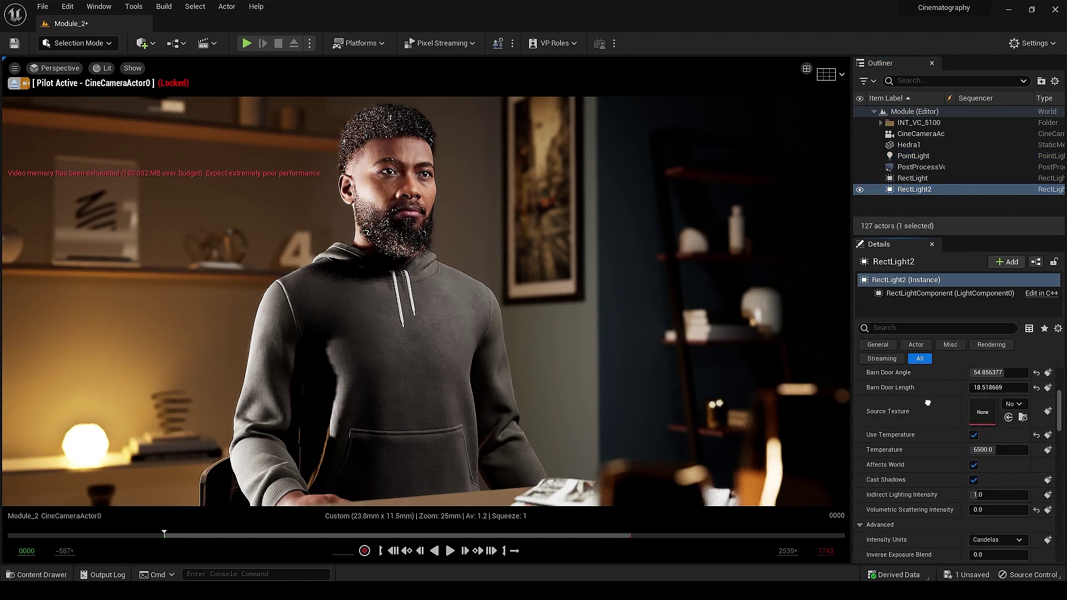
{"action": "key", "text": "ctrl+v"}
{"action": "key", "text": "Return"}
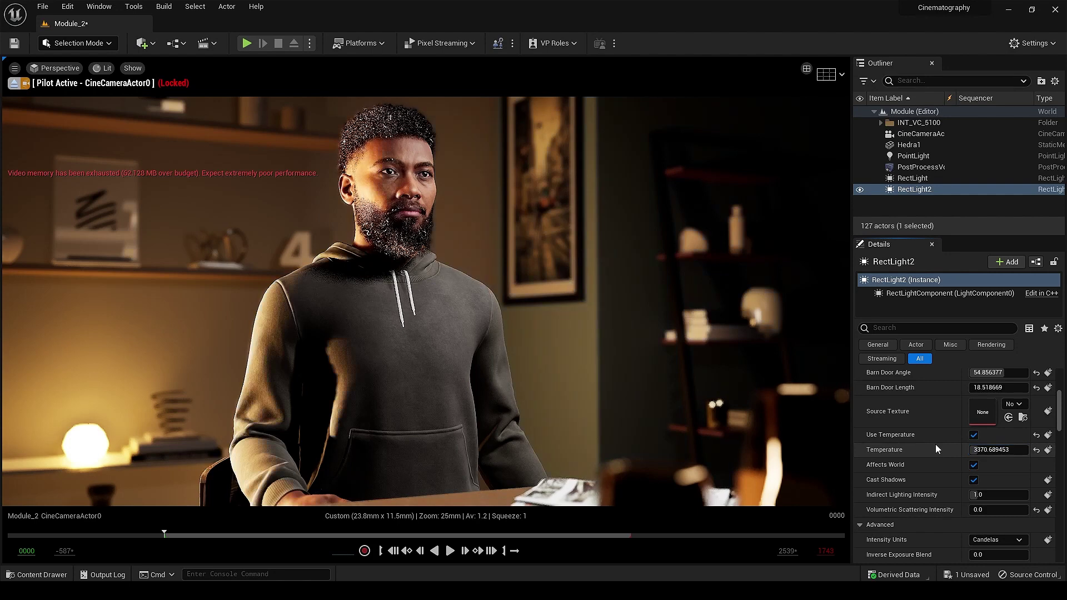
- Set the second rect light's intensity to 2 cd and reduce its attenuation radius to about 387
{"action": "scroll", "coordinate": [924, 387], "scroll_direction": "up", "scroll_amount": 4}
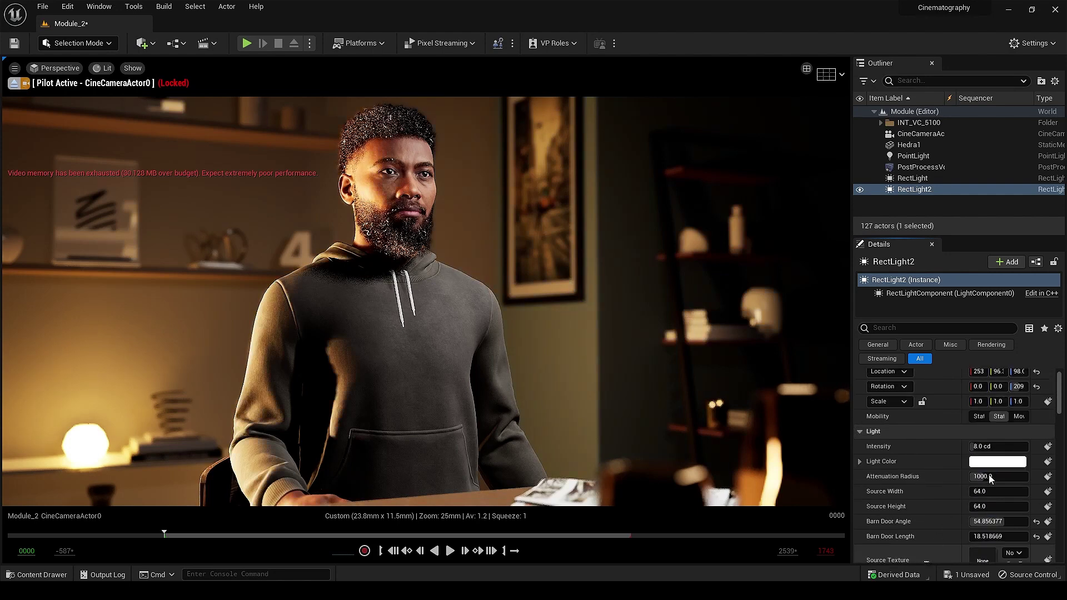
{"action": "left_click", "coordinate": [992, 446]}
{"action": "type", "text": "2"}
{"action": "key", "text": "Return"}
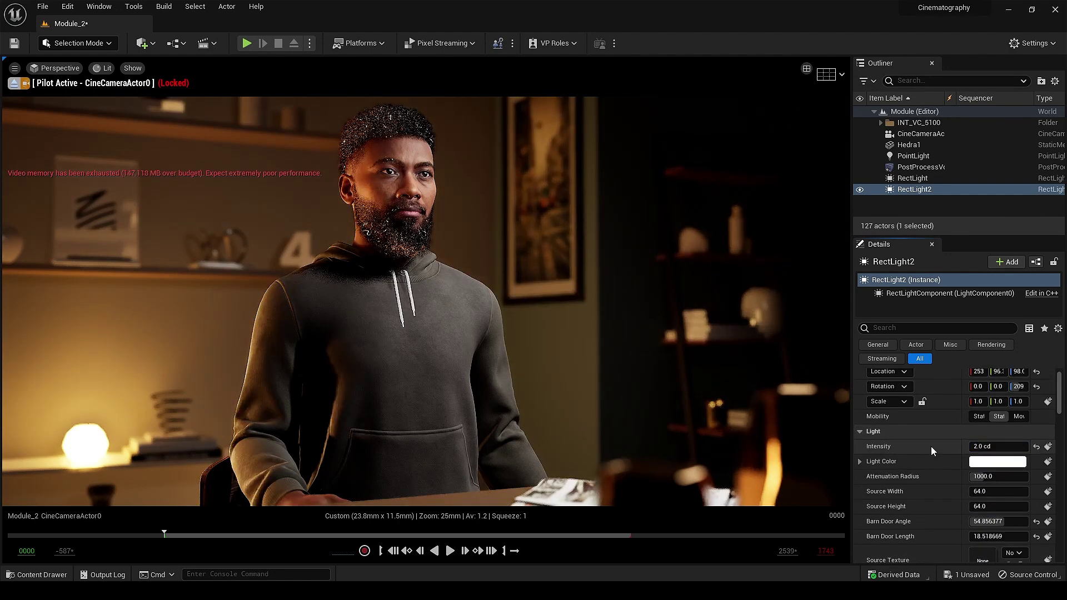
{"action": "left_click_drag", "start_coordinate": [985, 476], "coordinate": [973, 476]}
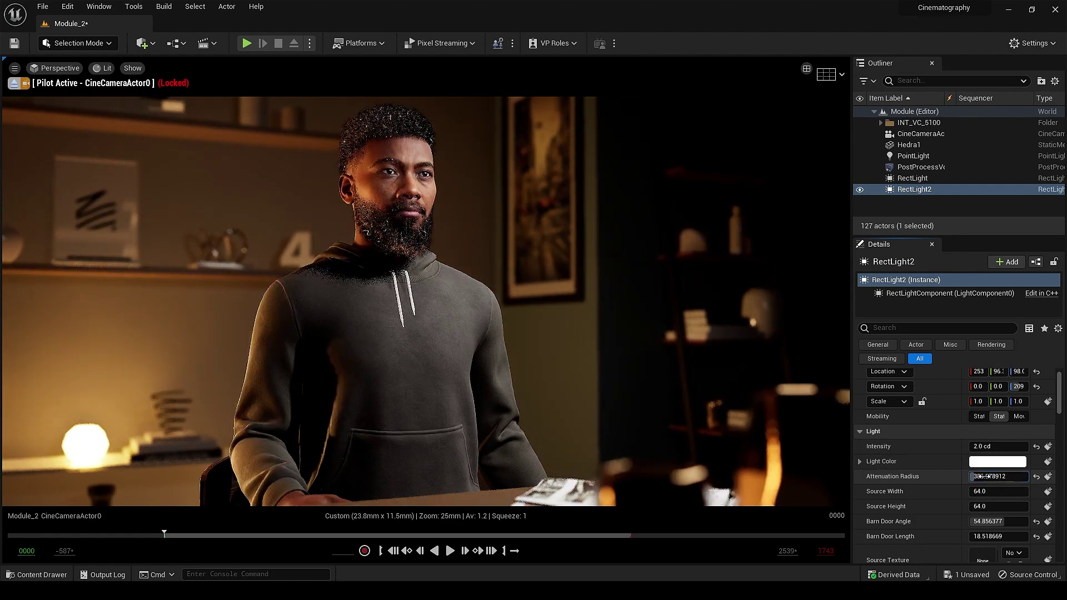
{"action": "key", "text": "Return"}
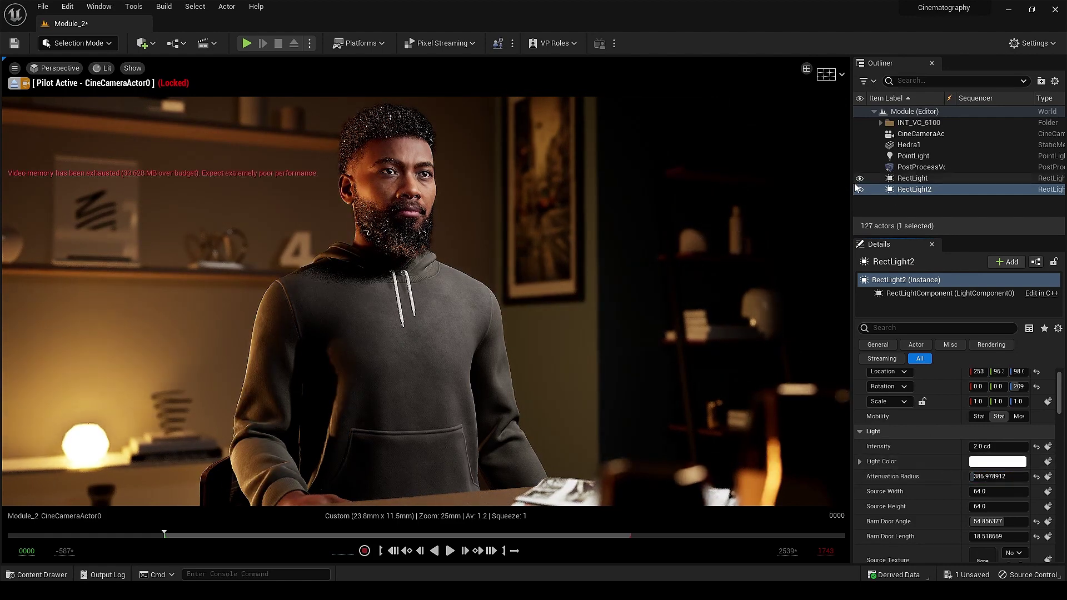
- Toggle the visibility of the lamp sphere, point light and second rect light together to compare the scene with and without them
{"action": "left_click", "coordinate": [911, 156], "text": "ctrl"}
{"action": "left_click", "coordinate": [909, 145], "text": "ctrl"}
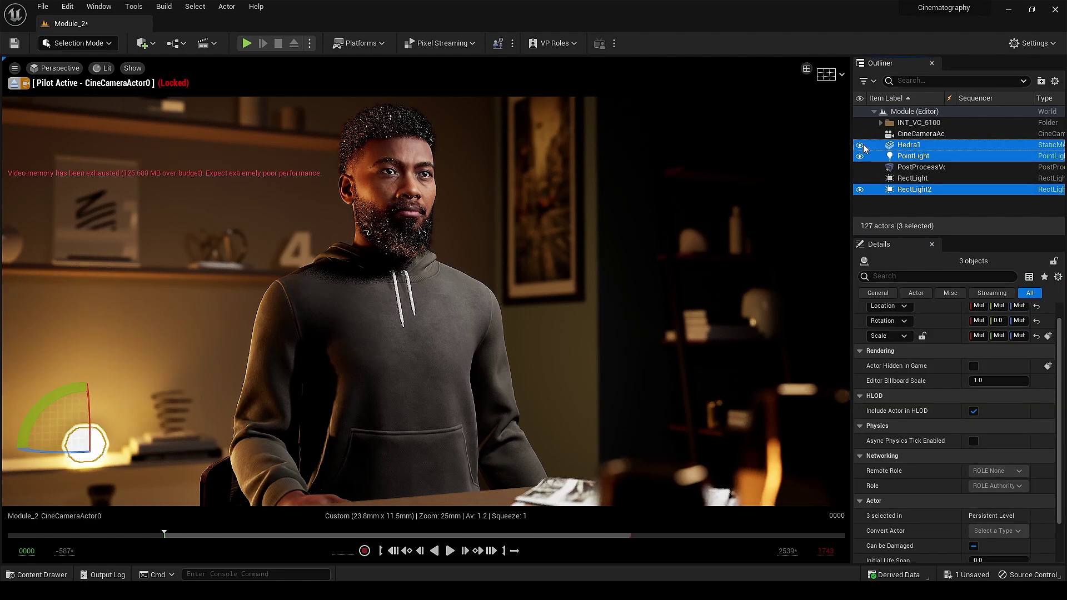
{"action": "left_click", "coordinate": [859, 145]}
{"action": "left_click", "coordinate": [860, 145]}
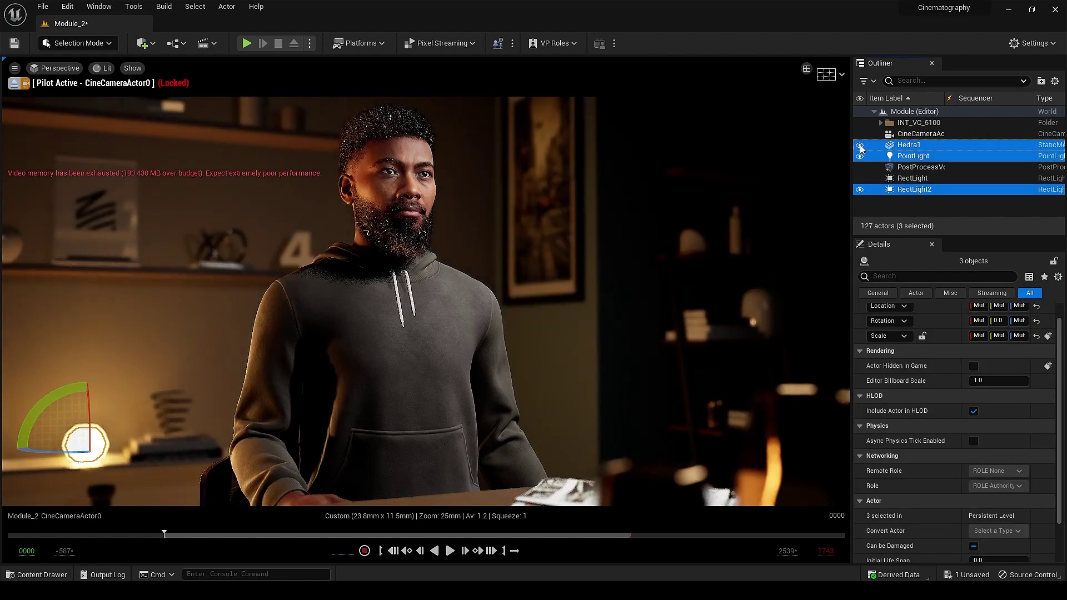
{"action": "key", "text": "Escape"}
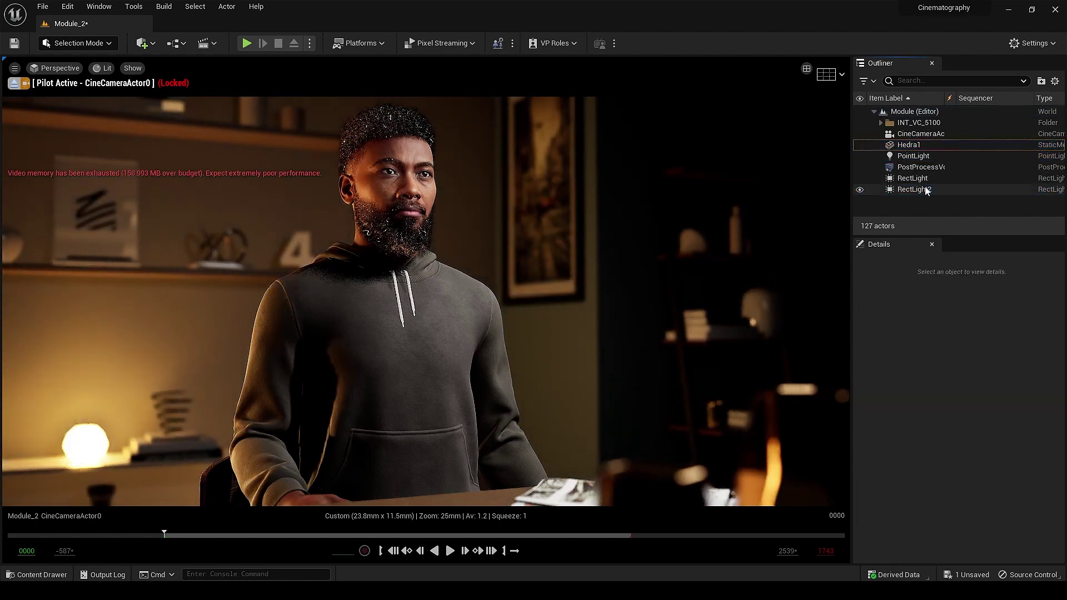
- Lower the second rect light's intensity to 1 cd
{"action": "left_click", "coordinate": [912, 156]}
{"action": "left_click", "coordinate": [911, 189]}
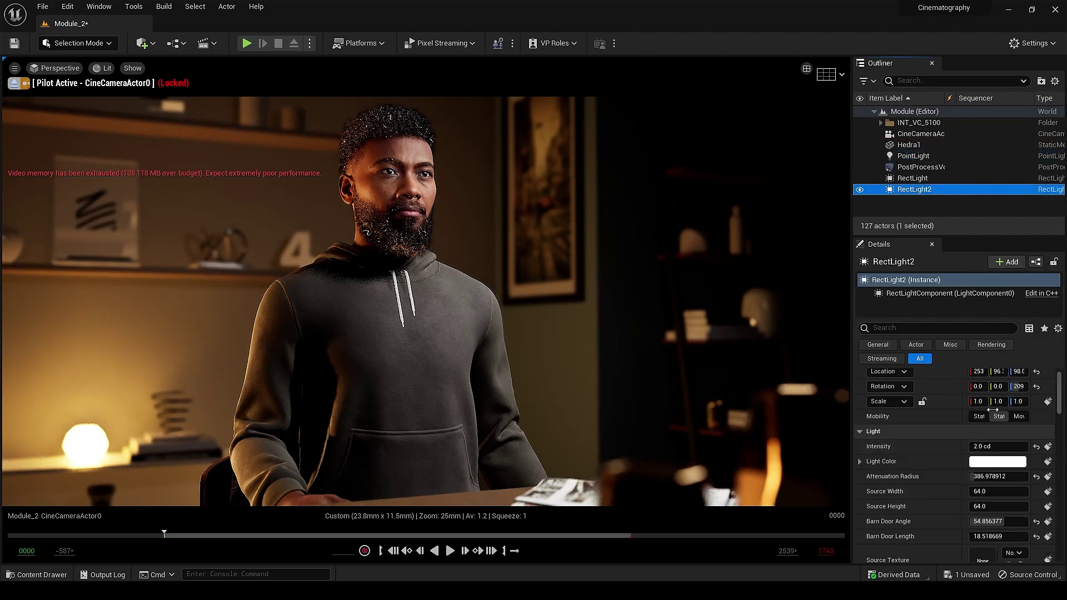
{"action": "left_click_drag", "start_coordinate": [988, 441], "coordinate": [938, 441]}
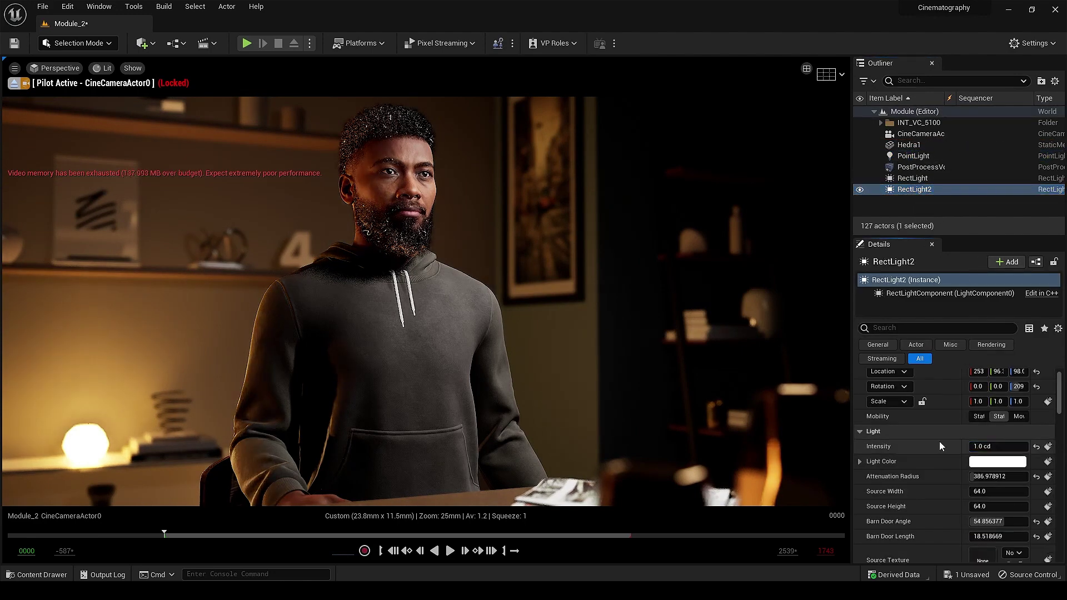
- Duplicate the second rect light across the room to the ladder shelf, and uncover the shelf in the camera view
{"action": "right_click_drag", "start_coordinate": [560, 282], "coordinate": [694, 289]}
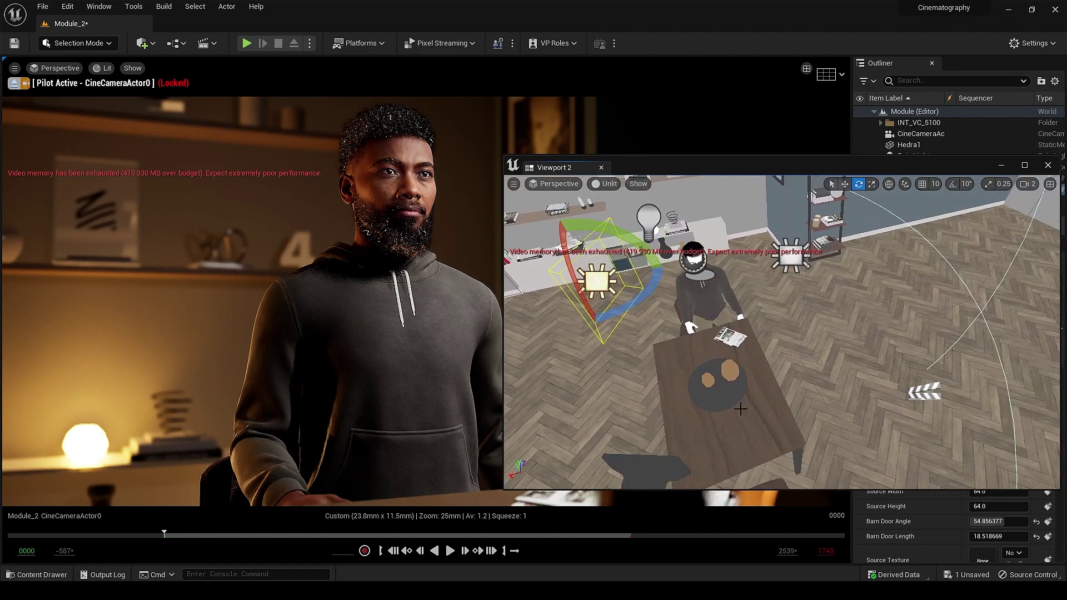
{"action": "key", "text": "w"}
{"action": "left_click_drag", "start_coordinate": [689, 287], "coordinate": [856, 281]}
{"action": "left_click_drag", "start_coordinate": [918, 165], "coordinate": [397, 231]}
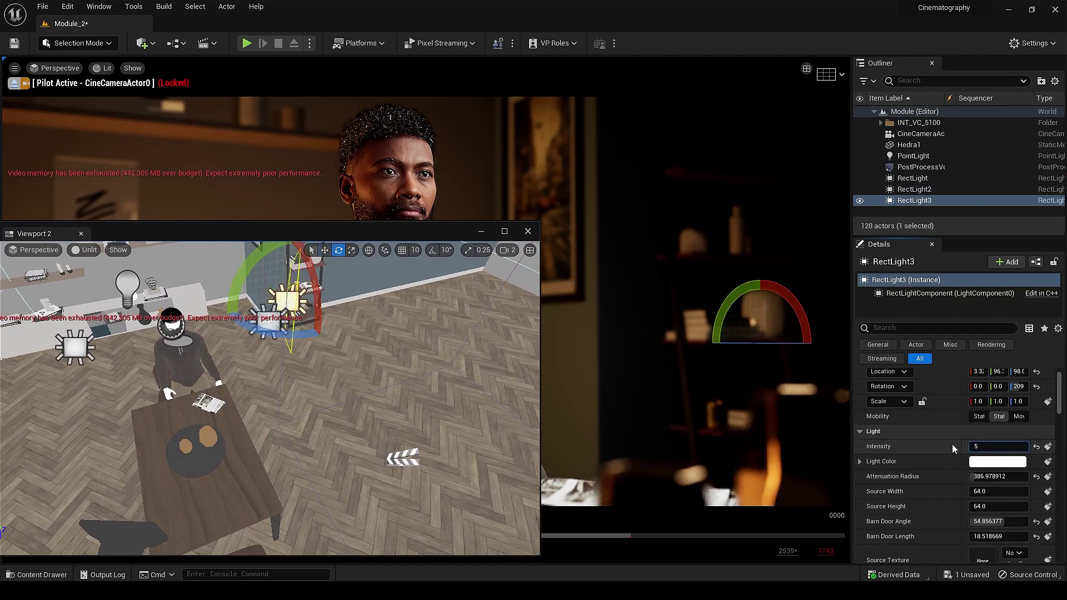
- Set the duplicated rect light's intensity to 5 cd and raise its temperature to about 6690
{"action": "key", "text": "Return"}
{"action": "scroll", "coordinate": [940, 442], "scroll_direction": "down", "scroll_amount": 3}
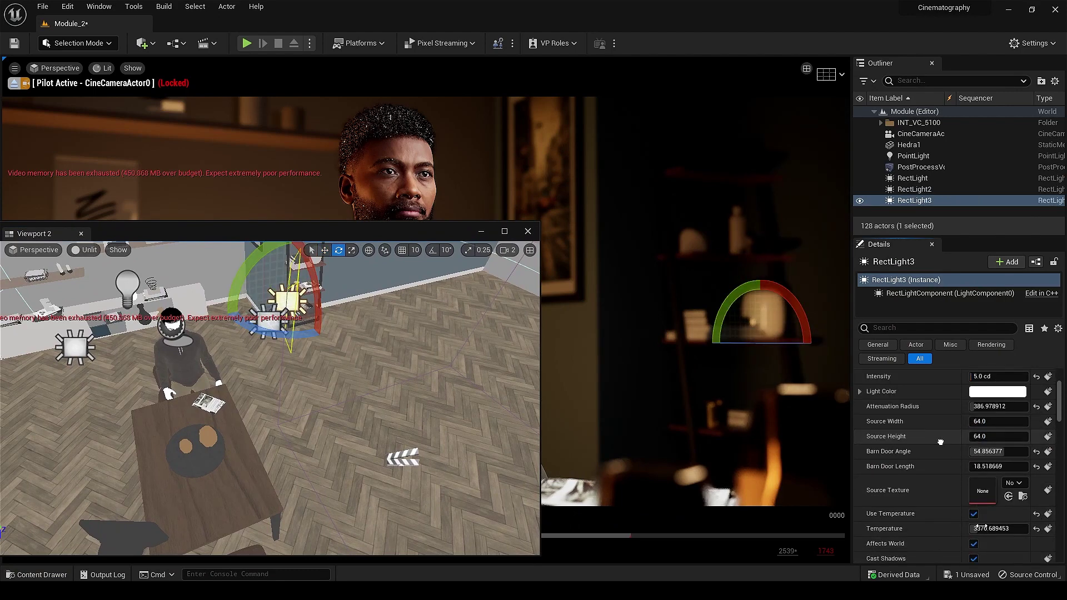
{"action": "left_click_drag", "start_coordinate": [994, 528], "coordinate": [1027, 528]}
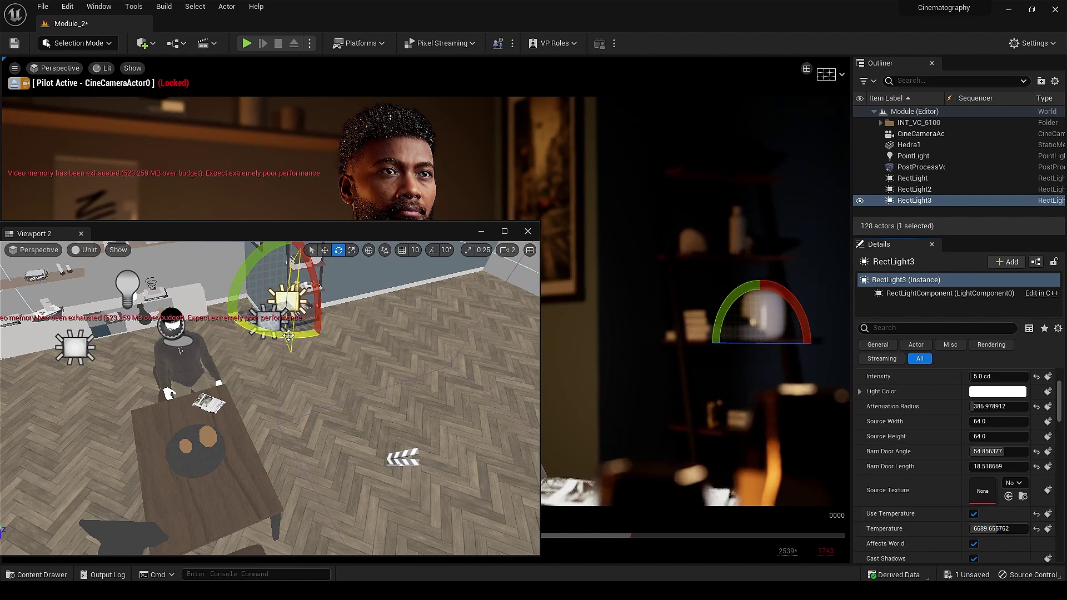
- Aim the third rect light at the ladder shelf from farther away, and enlarge its source to about 392 wide and 131 high
{"action": "left_click_drag", "start_coordinate": [286, 335], "coordinate": [350, 299]}
{"action": "key", "text": "w"}
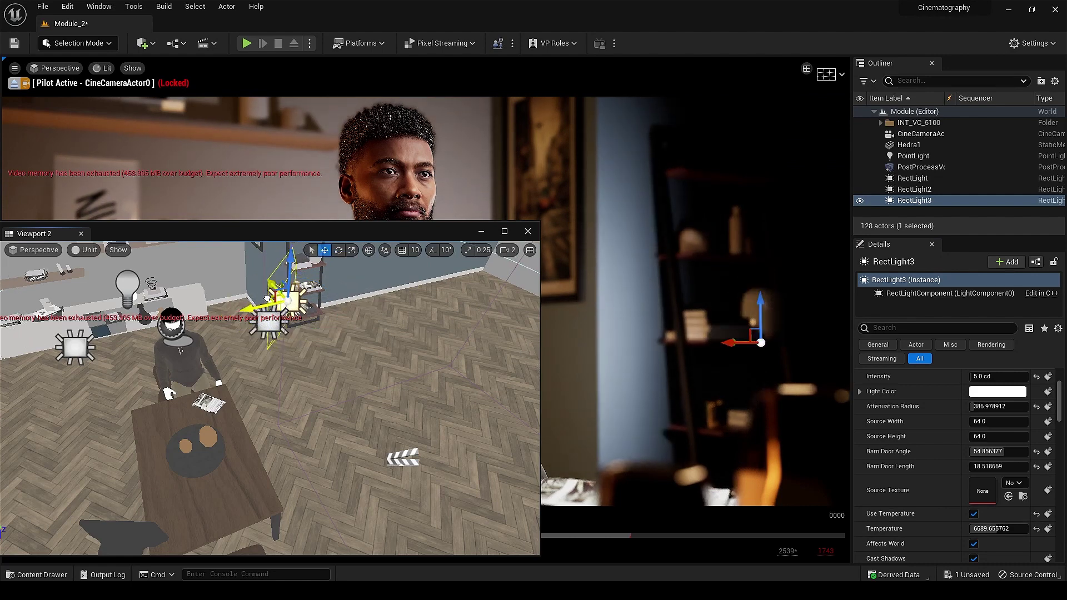
{"action": "left_click_drag", "start_coordinate": [267, 298], "coordinate": [448, 316]}
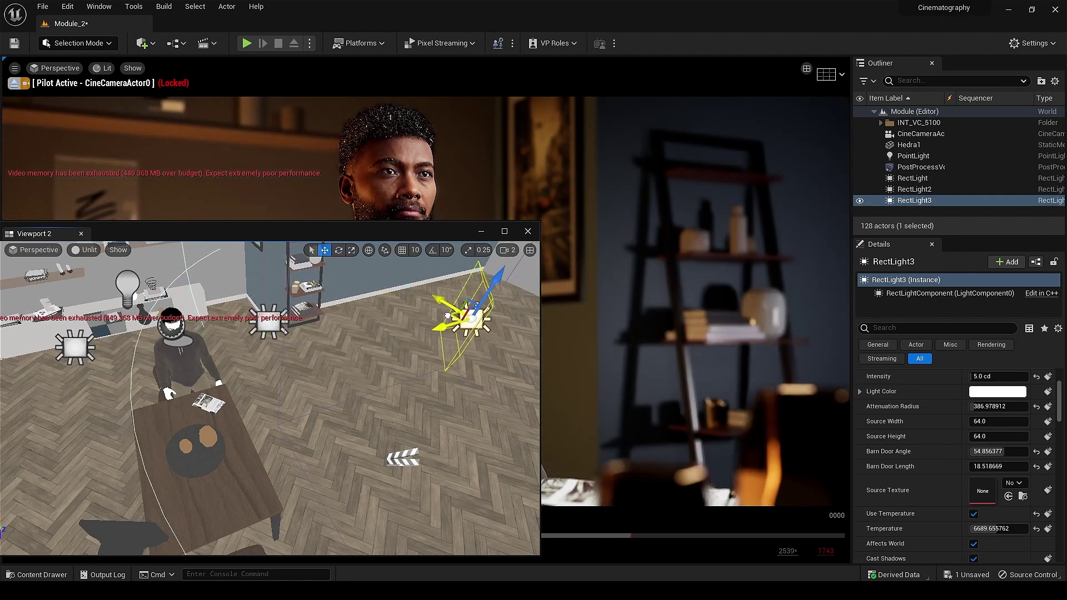
{"action": "left_click_drag", "start_coordinate": [995, 421], "coordinate": [1017, 436]}
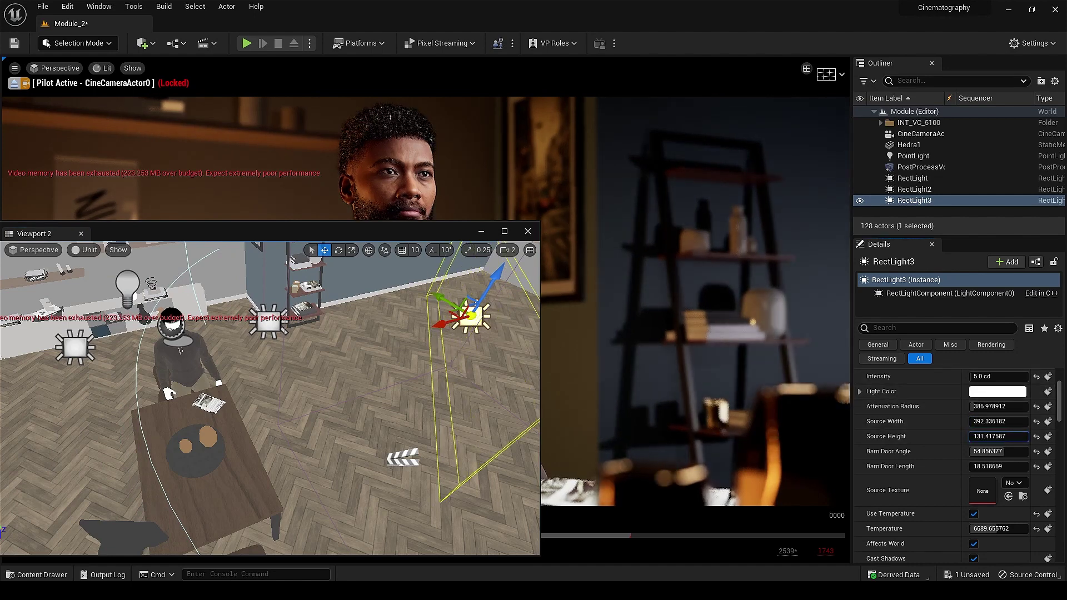
- Raise the third rect light, move it farther from the shelf, and increase its attenuation radius to about 661
{"action": "left_click_drag", "start_coordinate": [489, 277], "coordinate": [505, 252]}
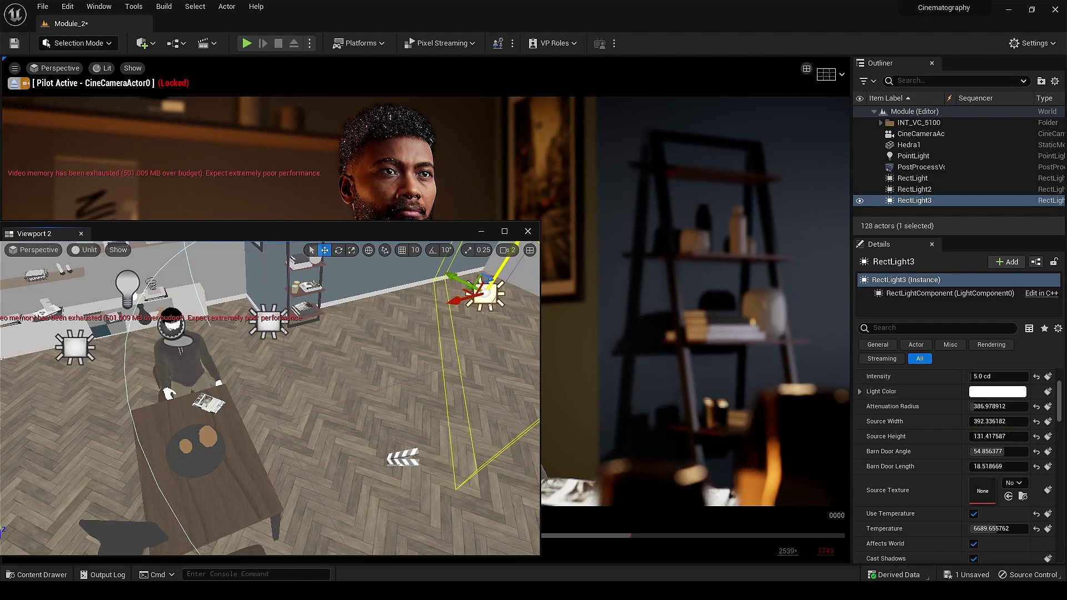
{"action": "left_click_drag", "start_coordinate": [454, 300], "coordinate": [489, 290]}
{"action": "mouse_move", "coordinate": [983, 406]}
{"action": "left_mouse_down"}
{"action": "mouse_move", "coordinate": [1017, 406]}
{"action": "mouse_move", "coordinate": [979, 406]}
{"action": "left_mouse_up"}
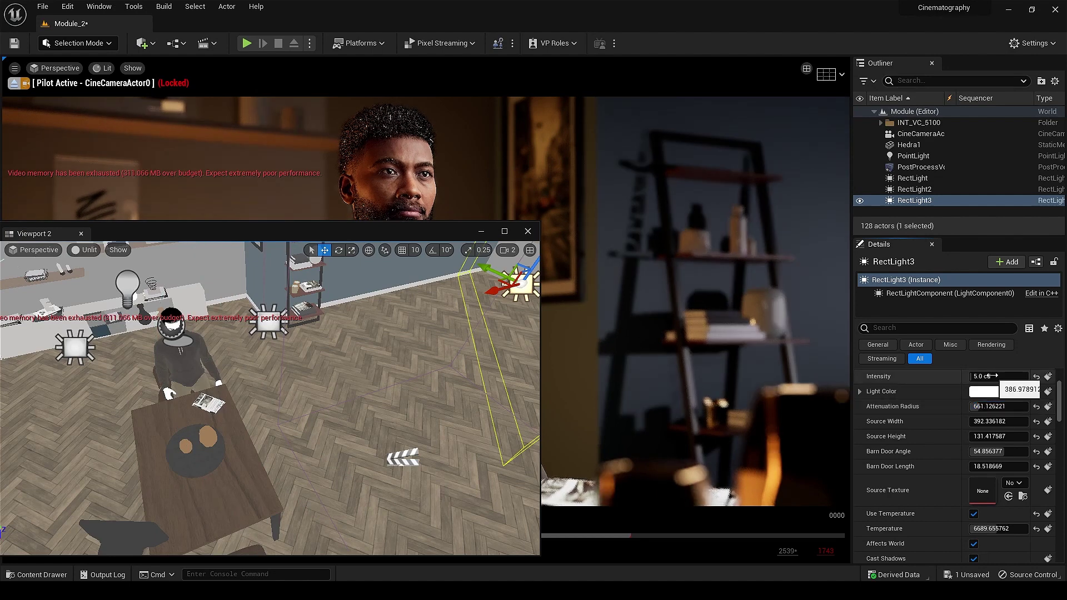
- Try higher intensities of 8 and 12 cd for the third rect light
{"action": "left_click", "coordinate": [992, 376]}
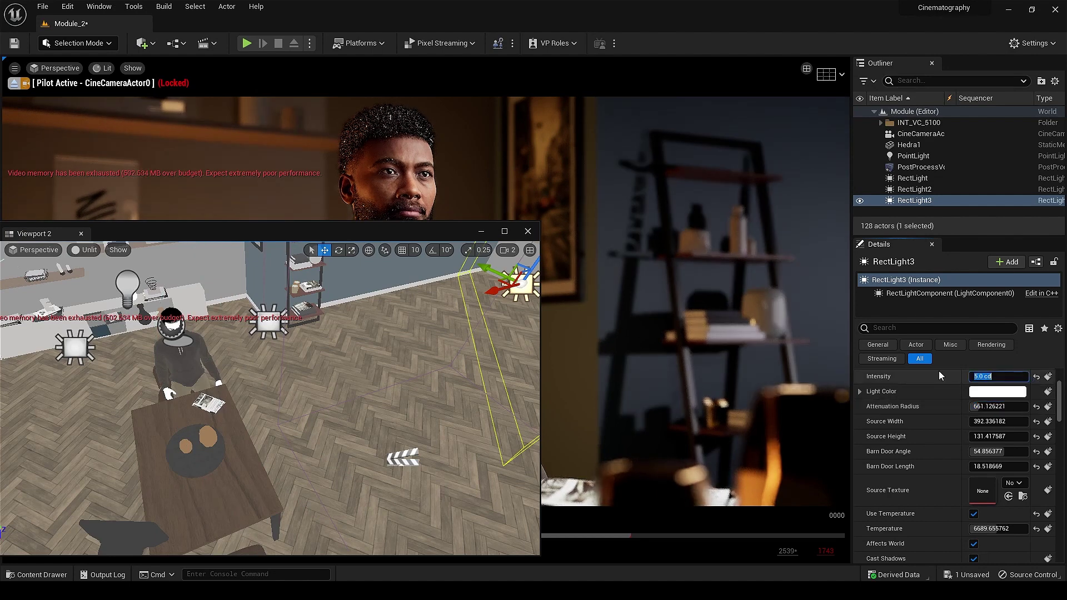
{"action": "type", "text": "6"}
{"action": "key", "text": "Return"}
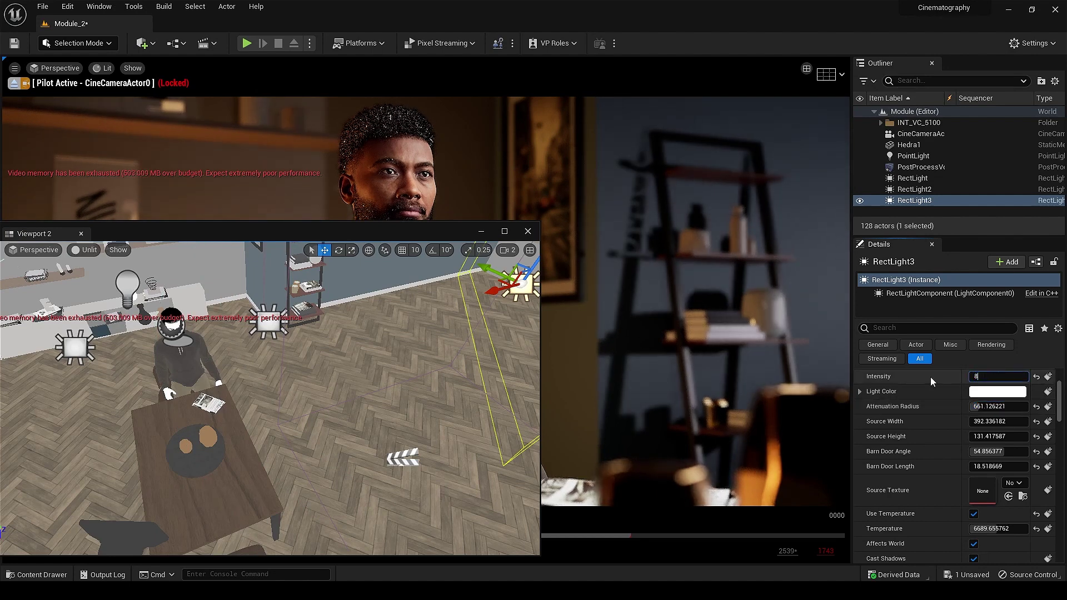
{"action": "key", "text": "Return"}
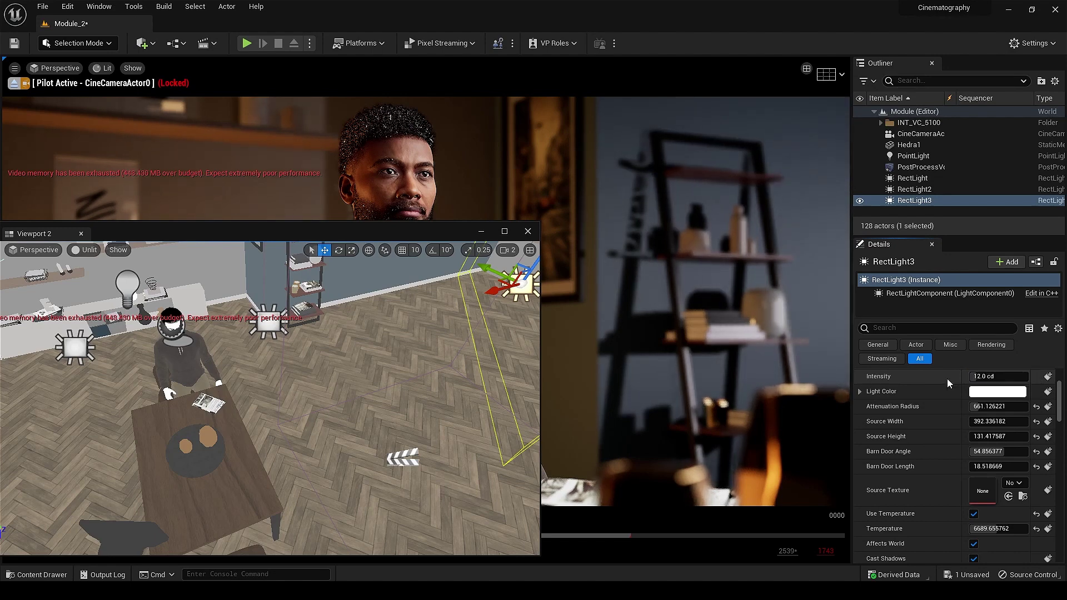
{"action": "key", "text": "Return"}
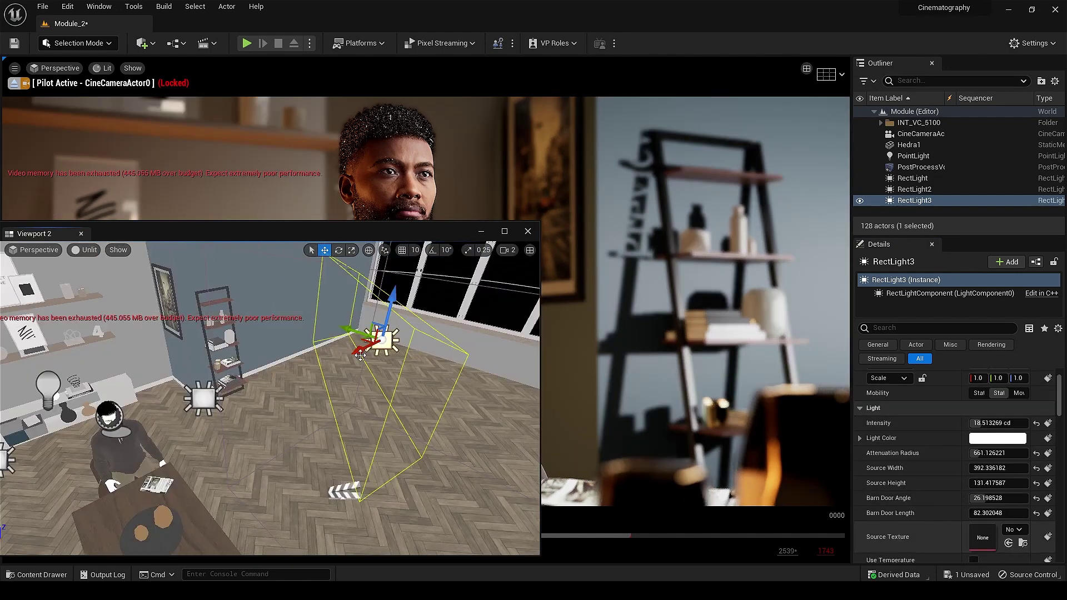
- Move the third rect light back toward the windows and extend its attenuation radius to about 843
{"action": "left_click_drag", "start_coordinate": [355, 349], "coordinate": [496, 327]}
{"action": "left_click_drag", "start_coordinate": [979, 453], "coordinate": [994, 453]}
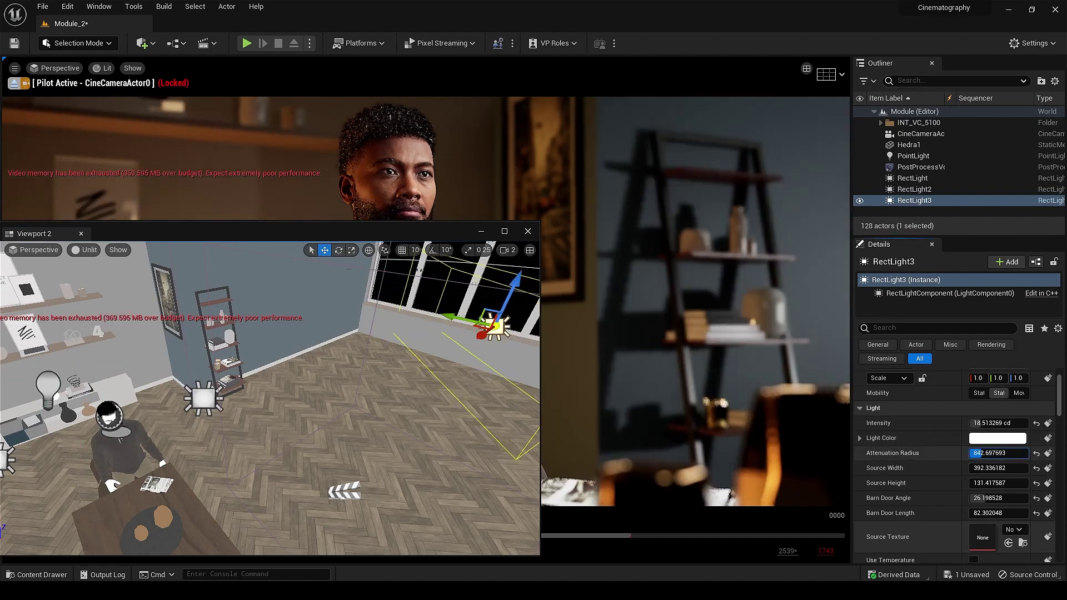
- Try intensities of 51, 300 and 30 cd for the third rect light, and put the second viewport away
{"action": "left_click", "coordinate": [980, 422]}
{"action": "type", "text": "51"}
{"action": "key", "text": "Return"}
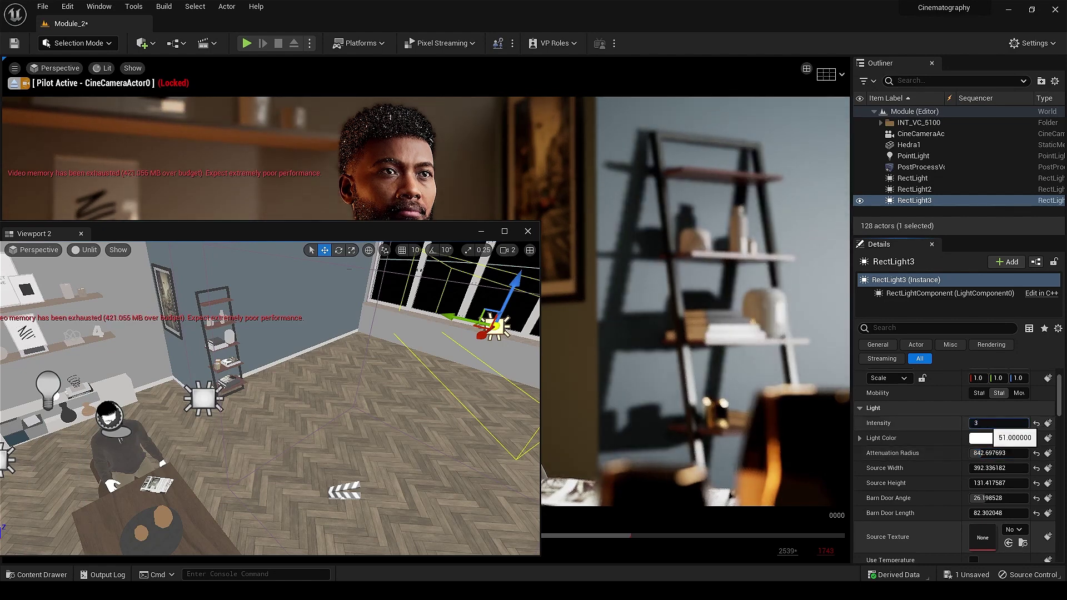
{"action": "key", "text": "Return"}
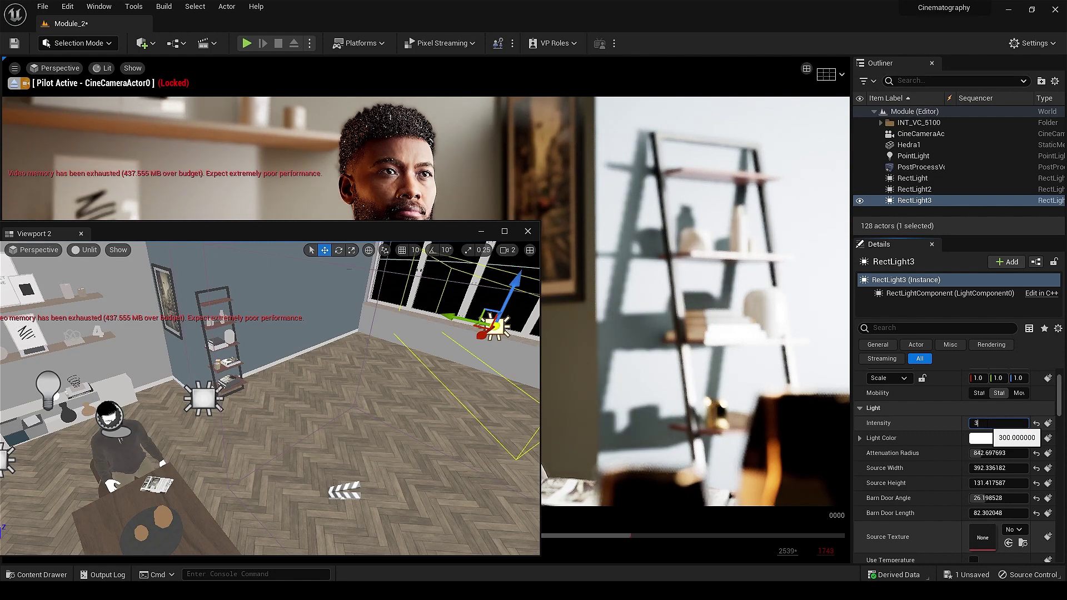
{"action": "type", "text": "0"}
{"action": "key", "text": "Return"}
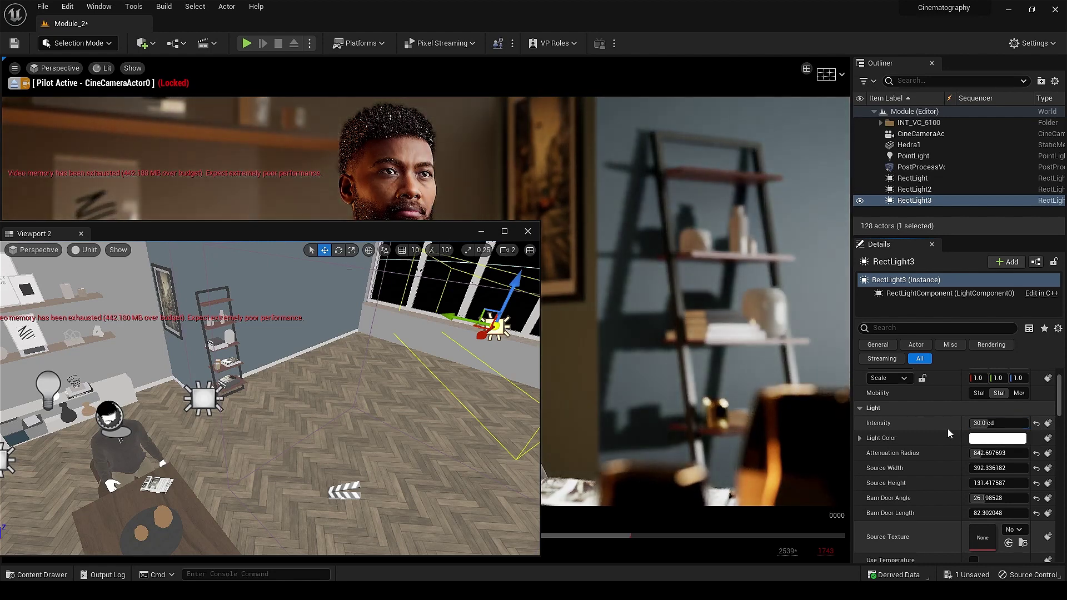
{"action": "left_click", "coordinate": [481, 232]}
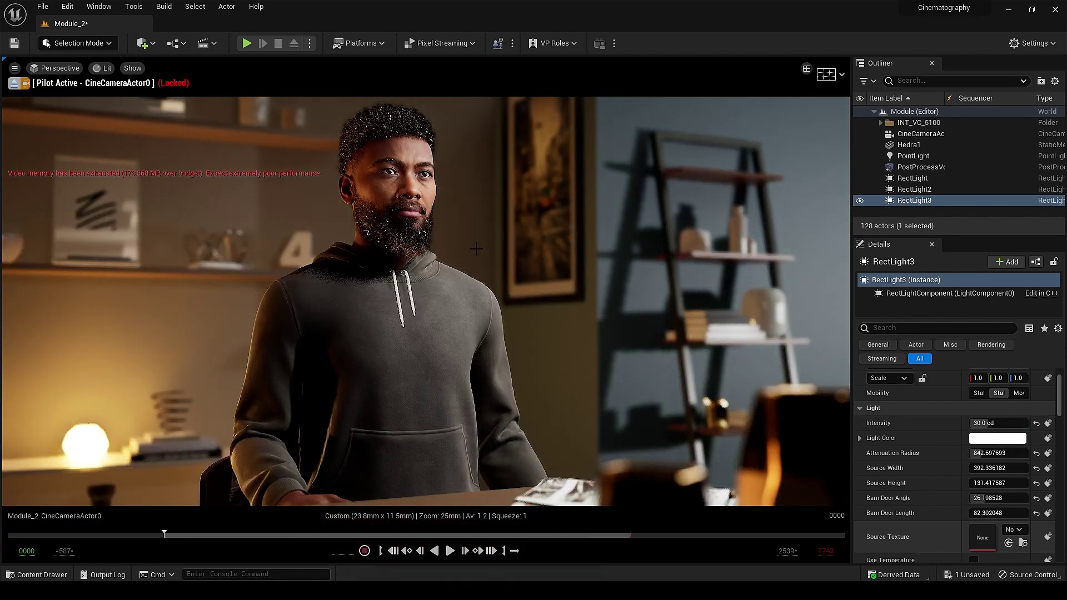
- Compare the shot with the third rect light hidden and shown, and raise its indirect lighting intensity to 10
{"action": "left_click", "coordinate": [859, 201]}
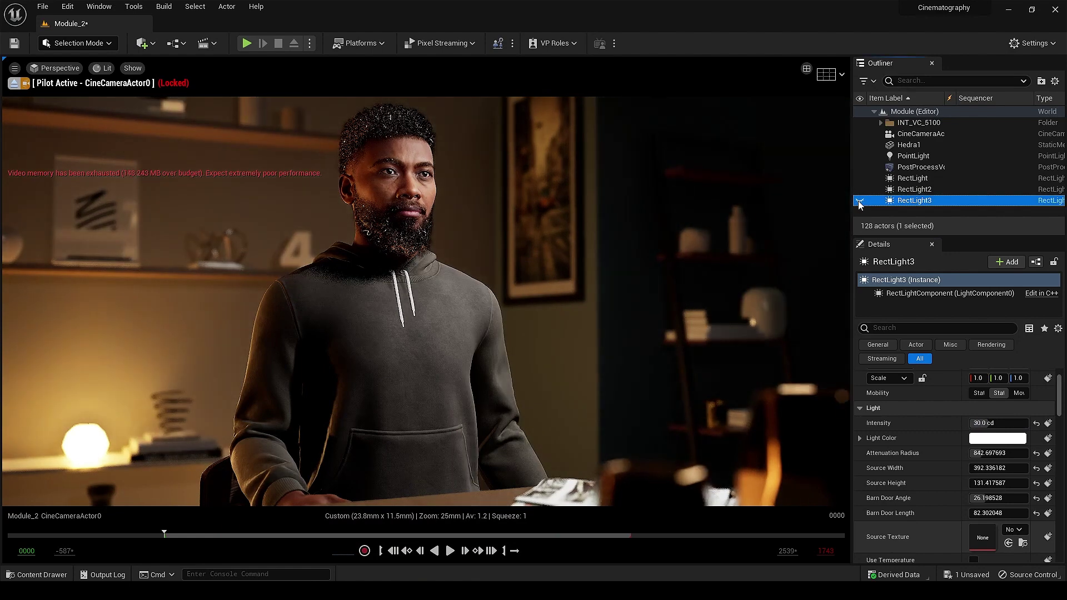
{"action": "left_click", "coordinate": [859, 201]}
{"action": "scroll", "coordinate": [956, 445], "scroll_direction": "down", "scroll_amount": 5}
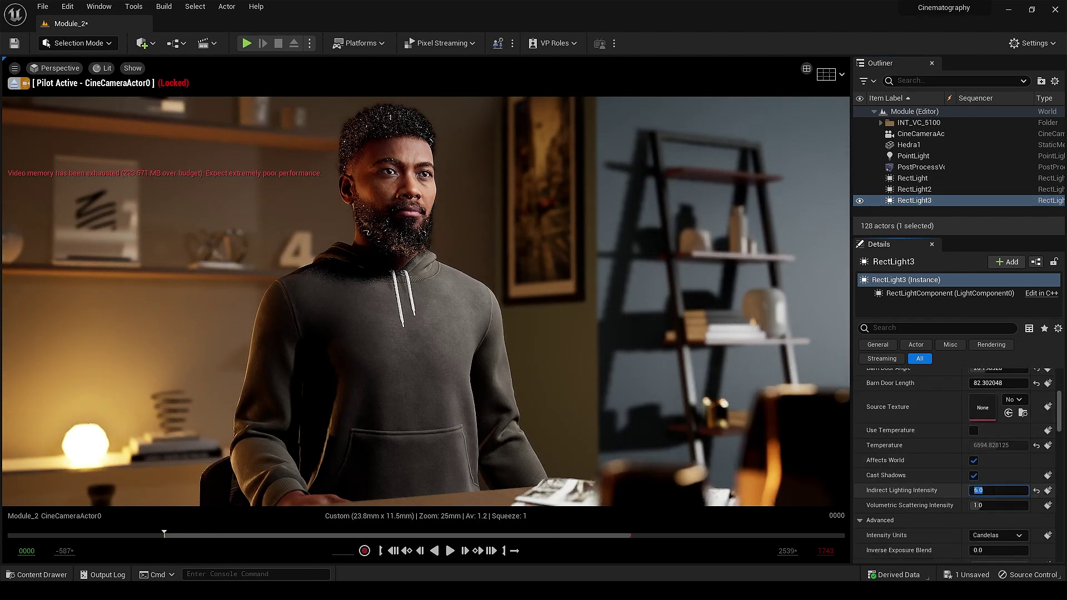
{"action": "scroll", "coordinate": [985, 404], "scroll_direction": "up", "scroll_amount": 4}
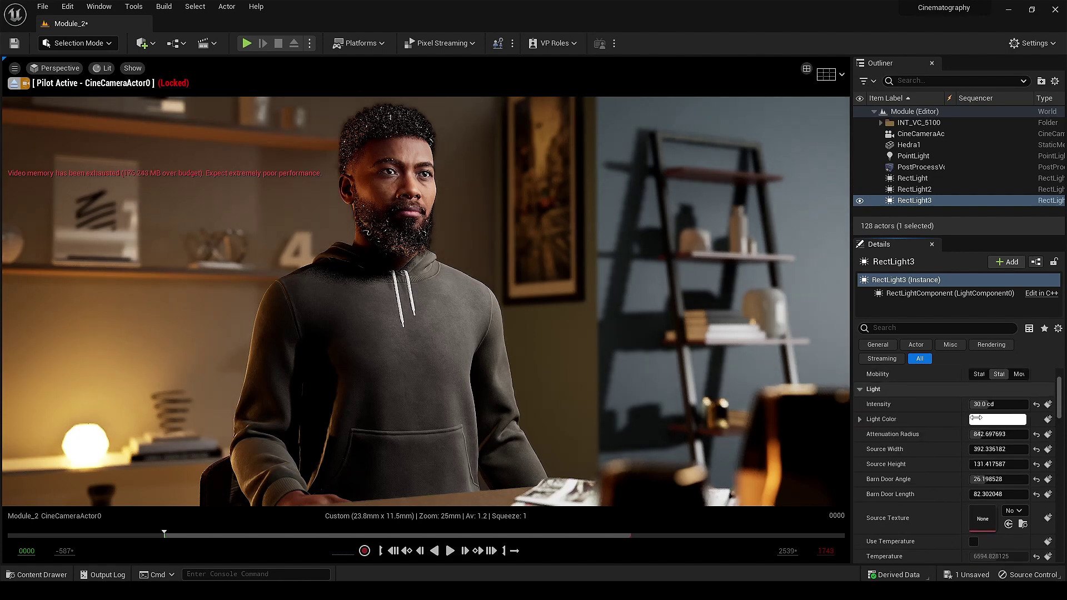
- Set the third rect light's intensity to 40 cd and compare the shot with that light hidden and shown
{"action": "key", "text": "BackSpace"}
{"action": "type", "text": "4"}
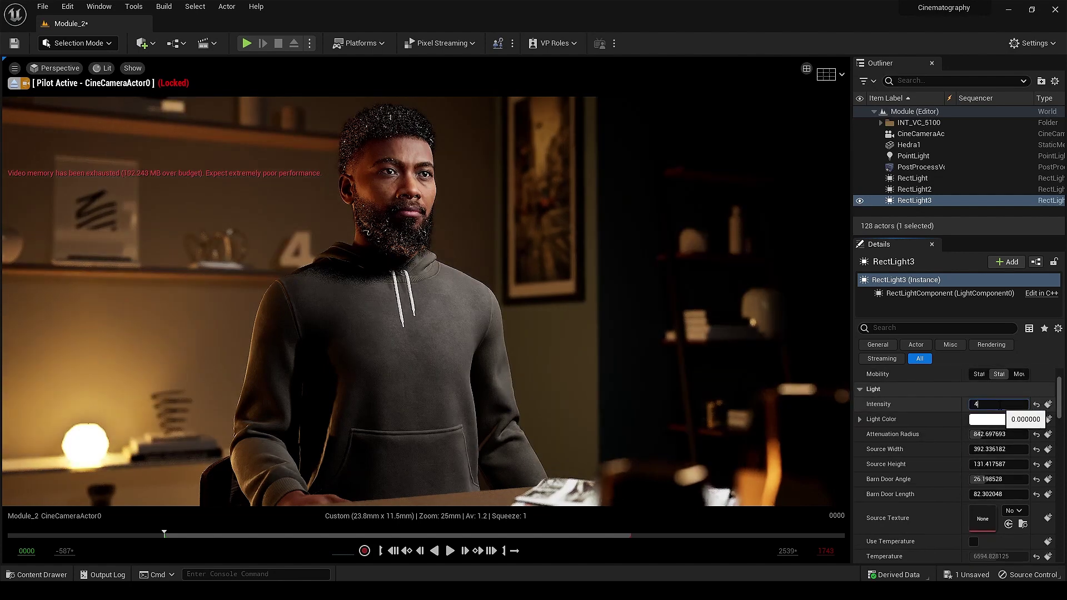
{"action": "type", "text": "0"}
{"action": "key", "text": "Return"}
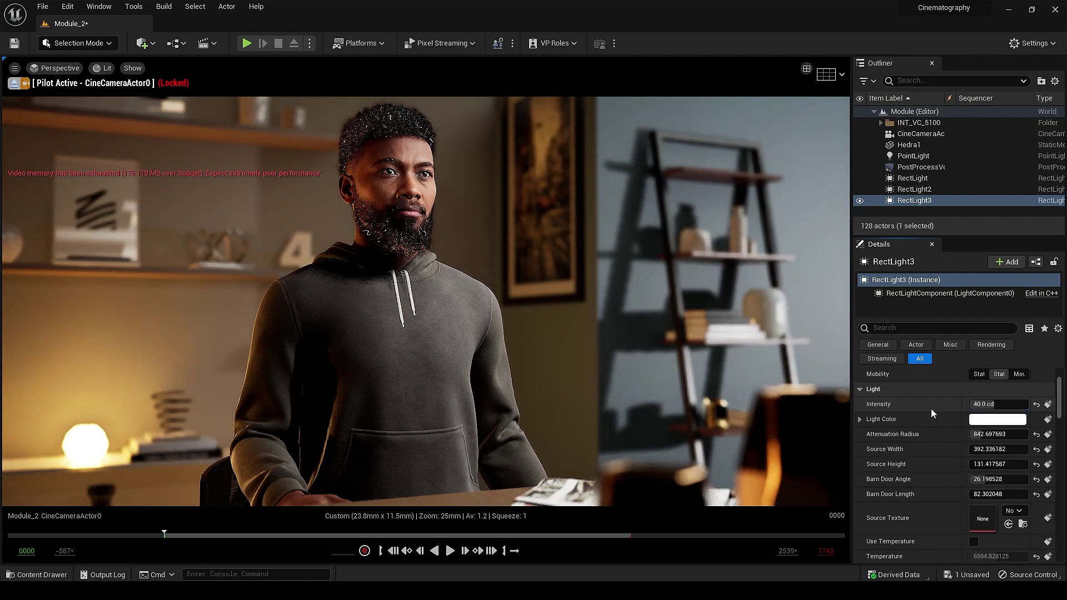
{"action": "left_click", "coordinate": [859, 200]}
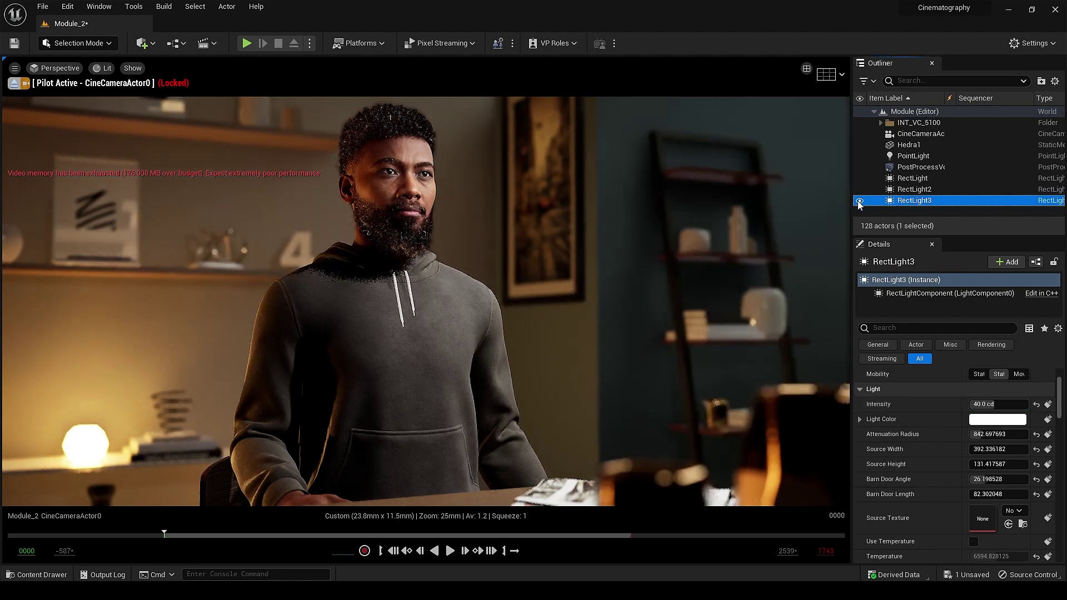
{"action": "left_click", "coordinate": [859, 200]}
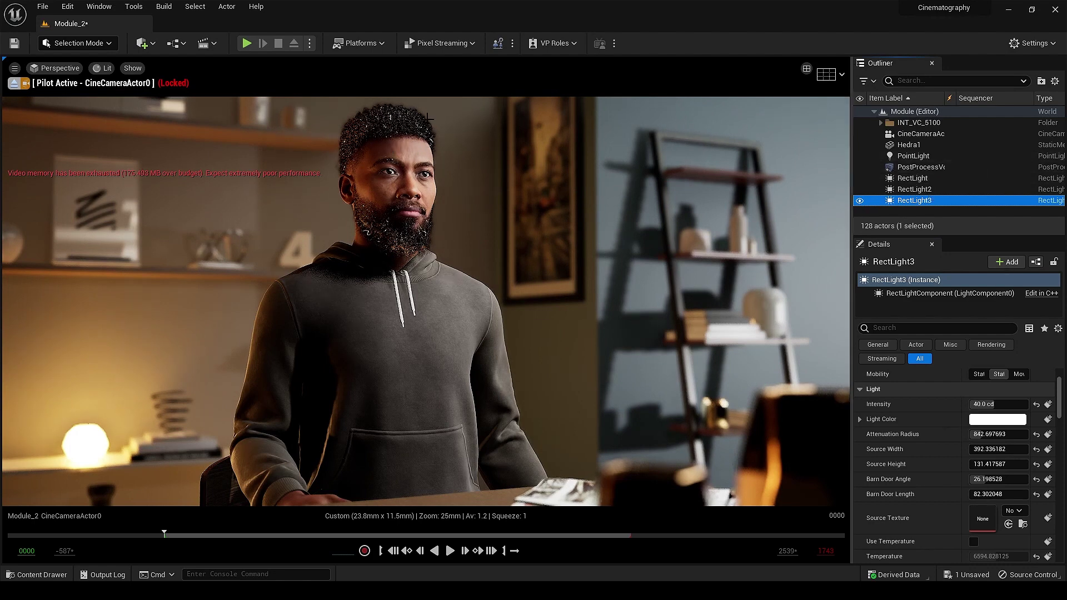
- Compare the shot with the first rect light hidden and shown
{"action": "left_click", "coordinate": [910, 179]}
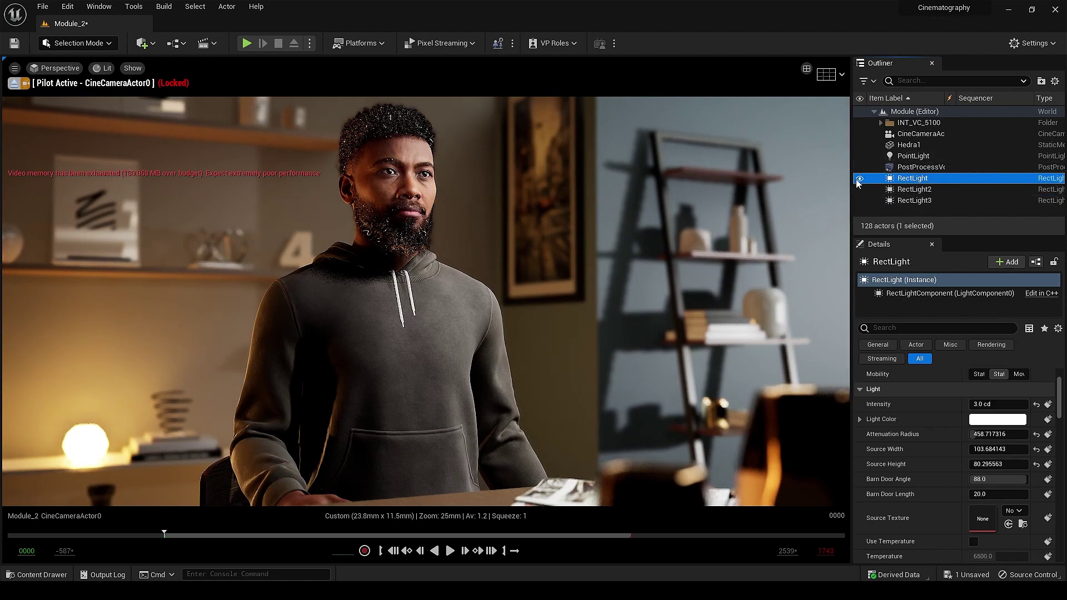
{"action": "left_click", "coordinate": [856, 178]}
{"action": "left_click", "coordinate": [856, 178]}
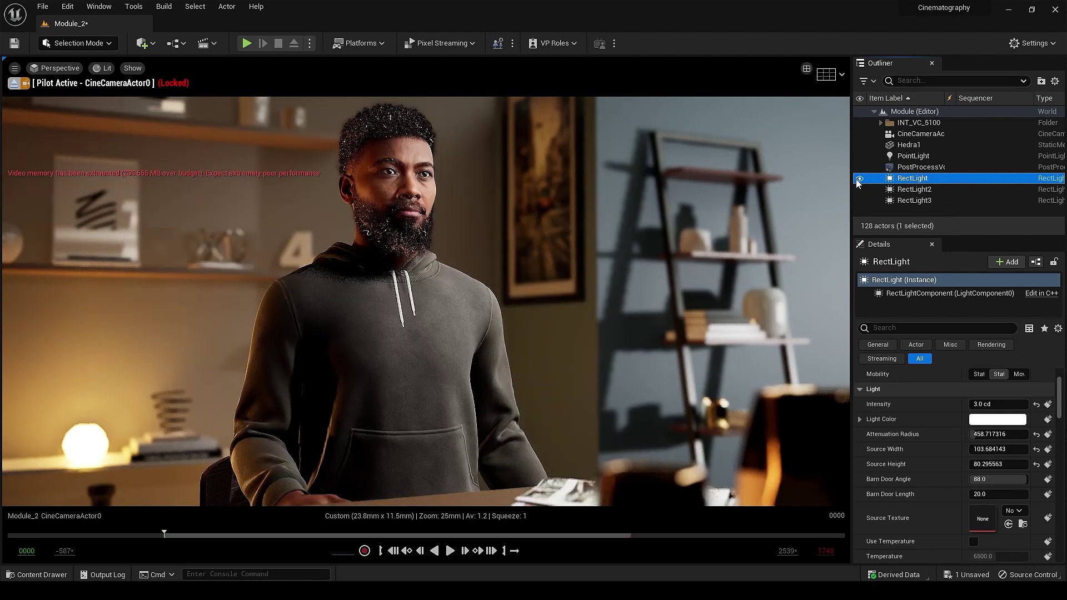
{"action": "left_click", "coordinate": [996, 400]}
{"action": "left_click", "coordinate": [928, 396]}
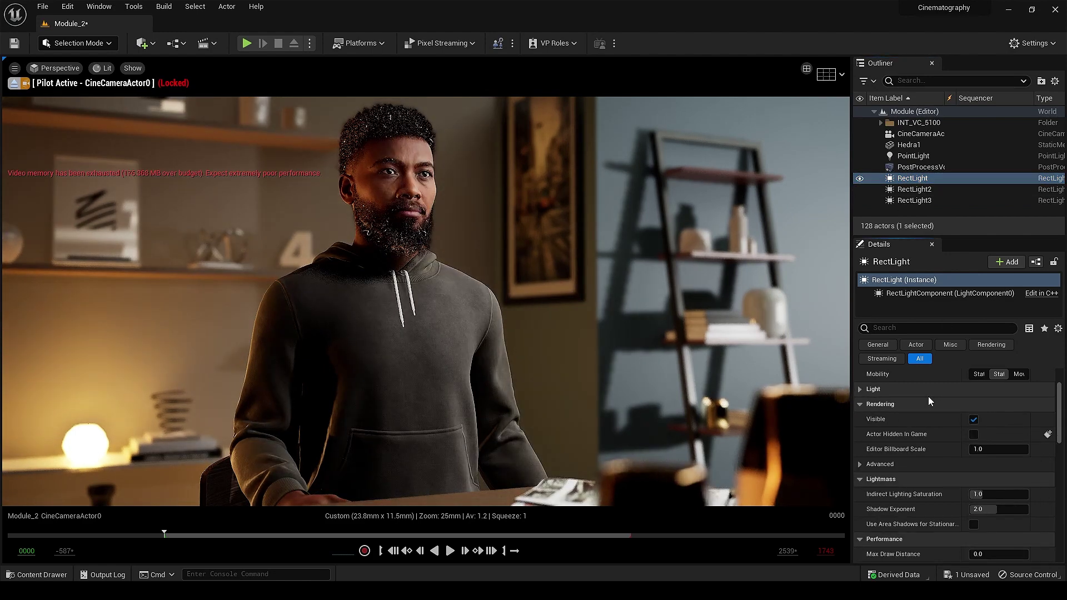
- Rotate and slightly reposition the second rect light in the second viewport, and close that viewport
{"action": "left_click", "coordinate": [913, 190]}
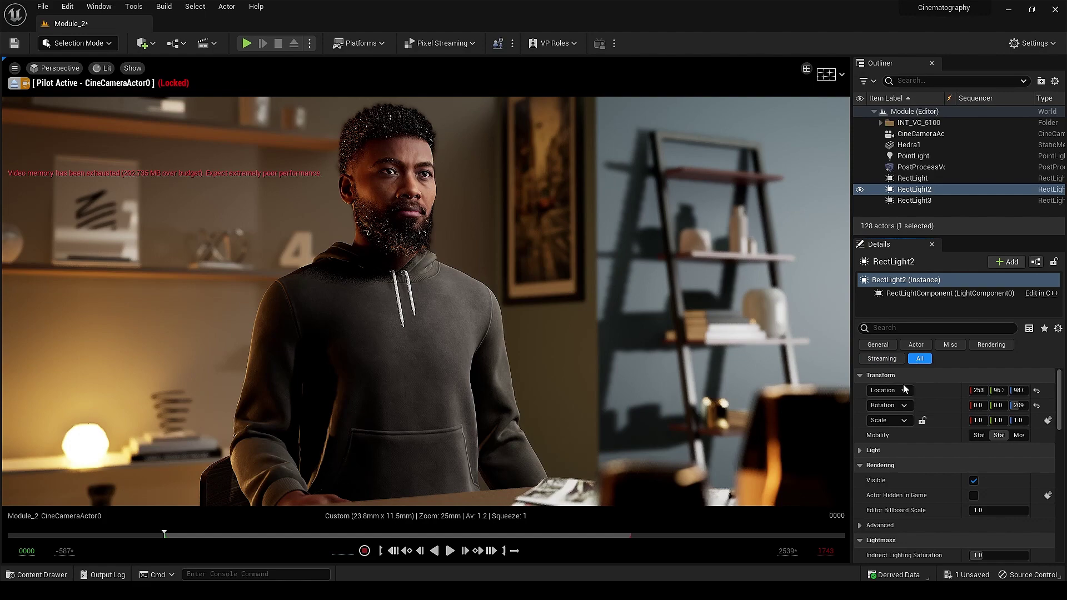
{"action": "left_click", "coordinate": [886, 451]}
{"action": "scroll", "coordinate": [879, 465], "scroll_direction": "down", "scroll_amount": 2}
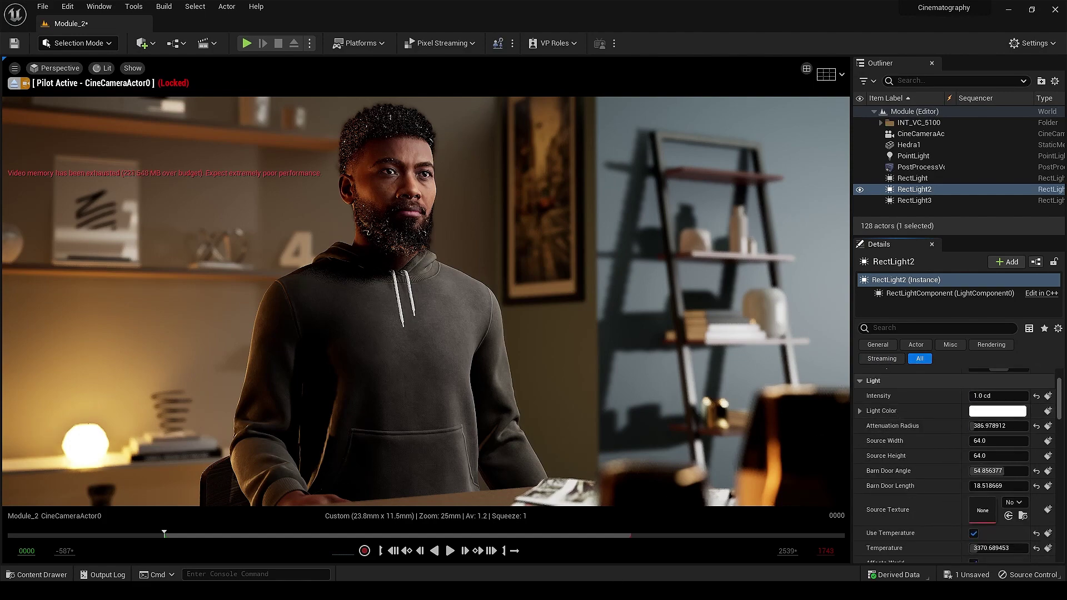
{"action": "mouse_move", "coordinate": [593, 590]}
{"action": "left_click", "coordinate": [593, 537]}
{"action": "right_click_drag", "start_coordinate": [373, 410], "coordinate": [281, 413]}
{"action": "key", "text": "e"}
{"action": "left_click_drag", "start_coordinate": [163, 442], "coordinate": [83, 449]}
{"action": "key", "text": "w"}
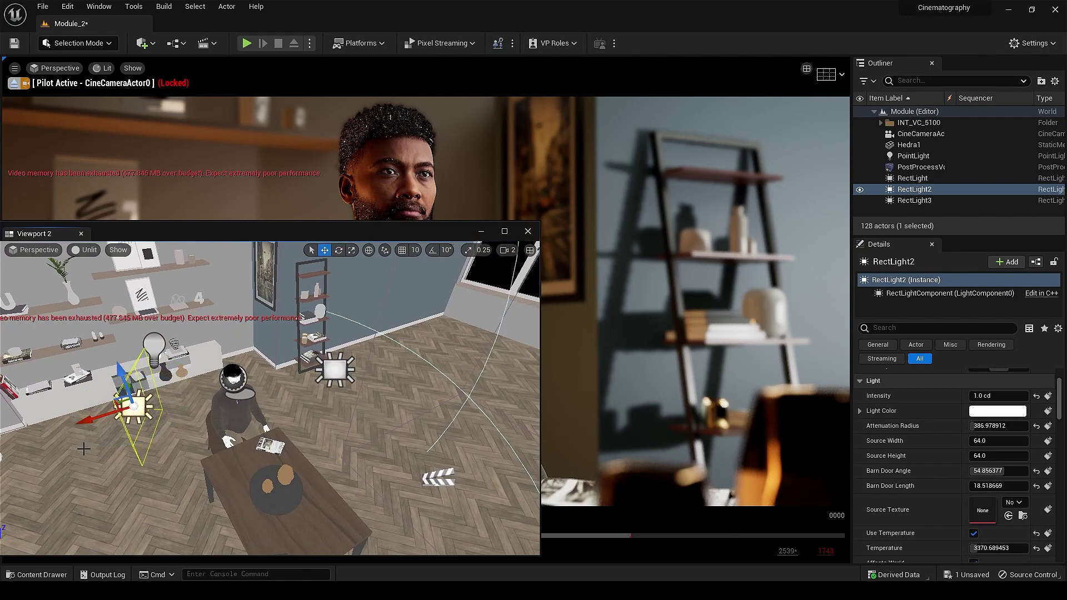
{"action": "right_click_drag", "start_coordinate": [196, 447], "coordinate": [85, 386]}
{"action": "mouse_move", "coordinate": [254, 373]}
{"action": "left_mouse_down"}
{"action": "mouse_move", "coordinate": [274, 387]}
{"action": "mouse_move", "coordinate": [260, 390]}
{"action": "left_mouse_up"}
{"action": "left_click", "coordinate": [528, 231]}
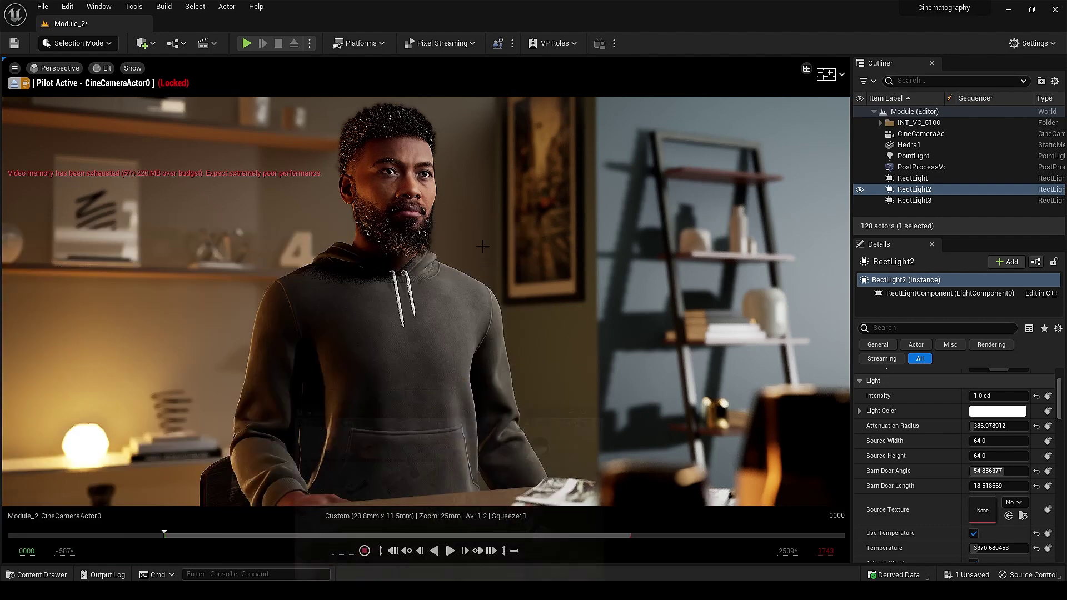
- Set the second rect light to 2 cd, attenuation radius about 321, and source about 121 wide and 100 high
{"action": "scroll", "coordinate": [988, 405], "scroll_direction": "up", "scroll_amount": 1}
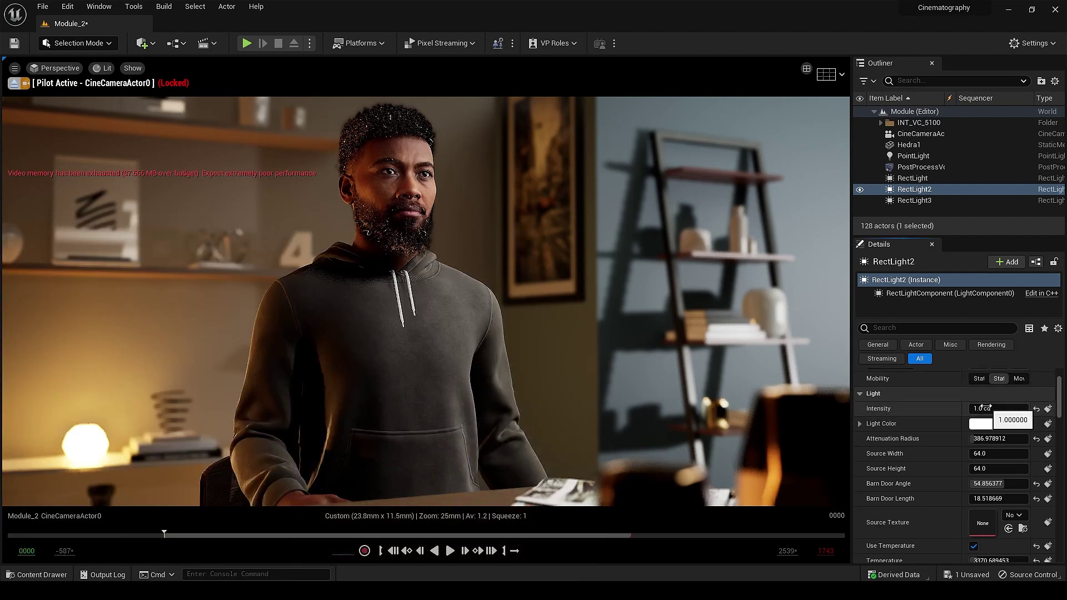
{"action": "key", "text": "Return"}
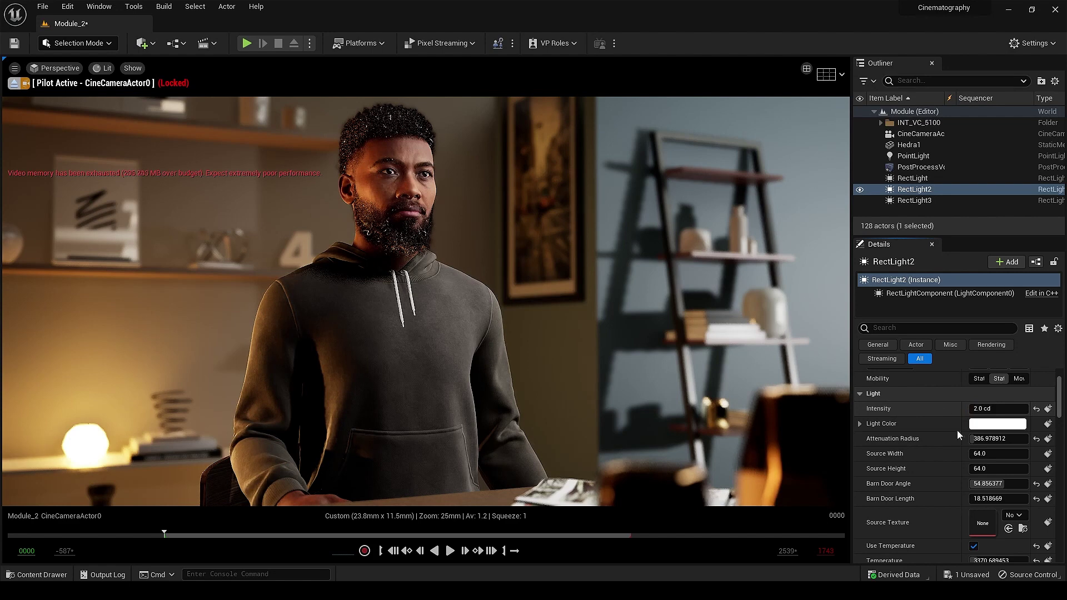
{"action": "left_click", "coordinate": [994, 438]}
{"action": "left_click_drag", "start_coordinate": [973, 439], "coordinate": [1005, 468]}
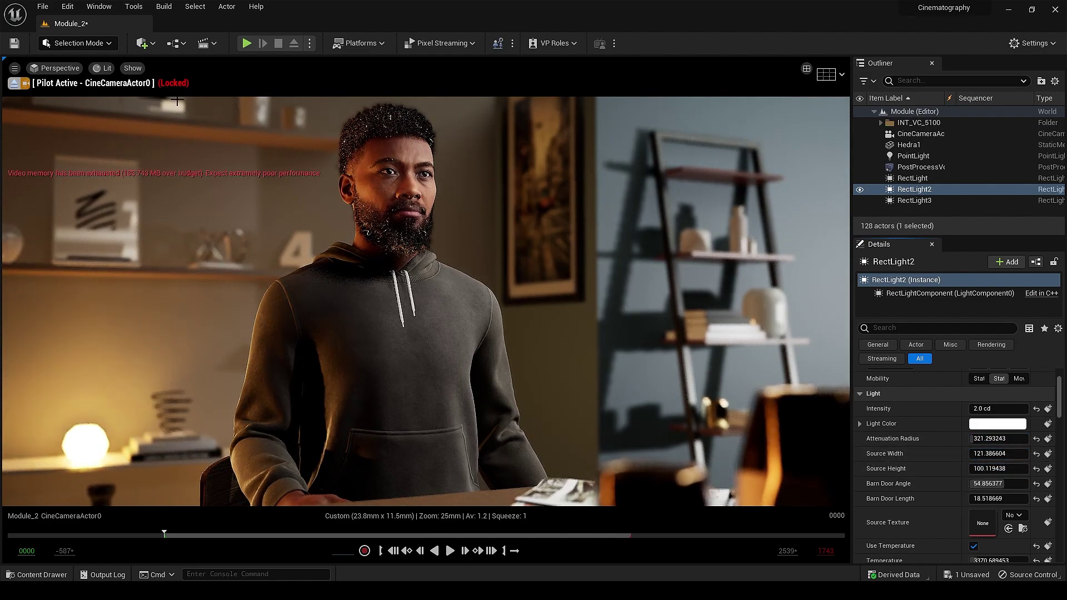
- Add an Exponential Height Fog actor to the scene and enable its volumetric fog
{"action": "left_click", "coordinate": [146, 44]}
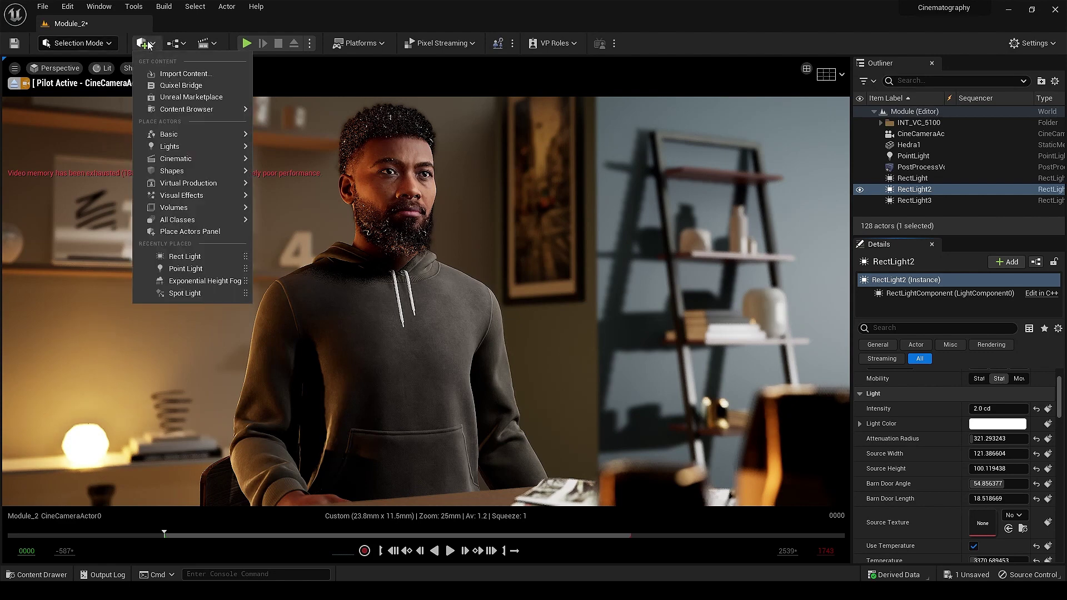
{"action": "mouse_move", "coordinate": [224, 220]}
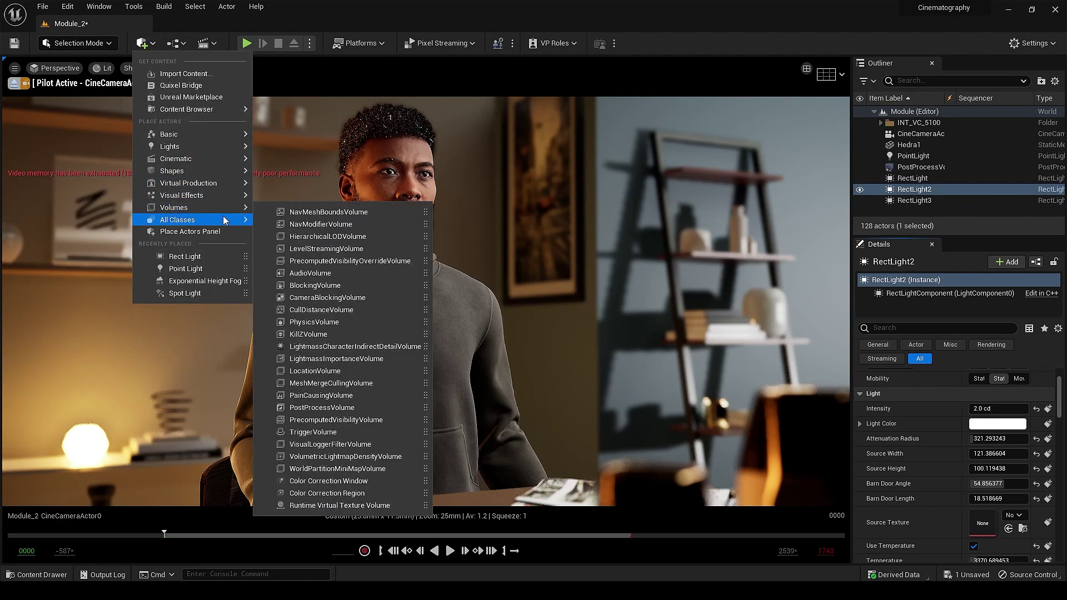
{"action": "mouse_move", "coordinate": [222, 196]}
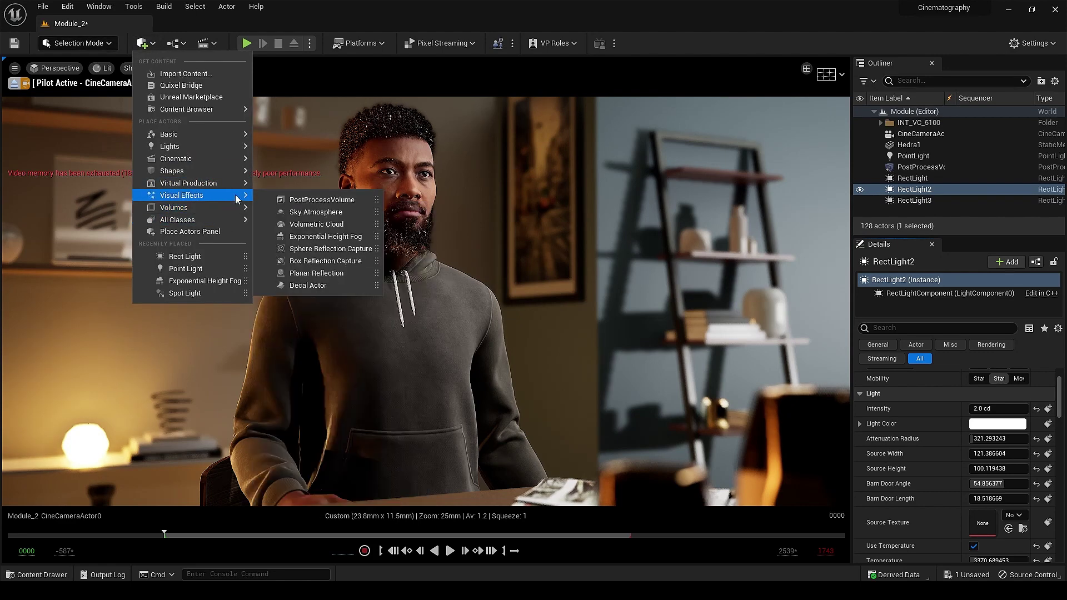
{"action": "left_click", "coordinate": [297, 237]}
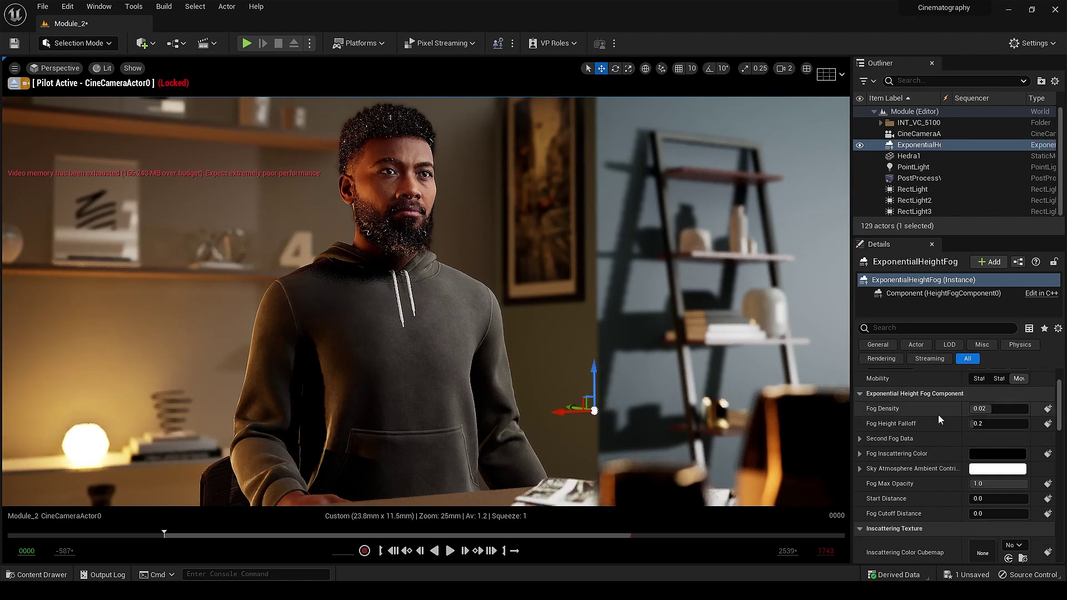
{"action": "scroll", "coordinate": [939, 419], "scroll_direction": "down", "scroll_amount": 10}
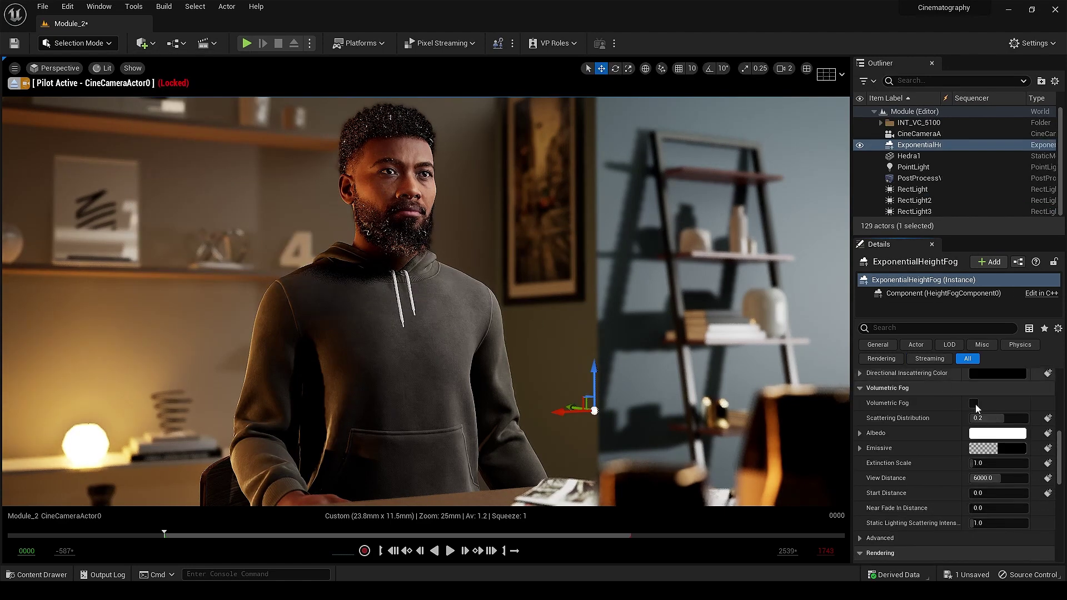
{"action": "left_click", "coordinate": [973, 404]}
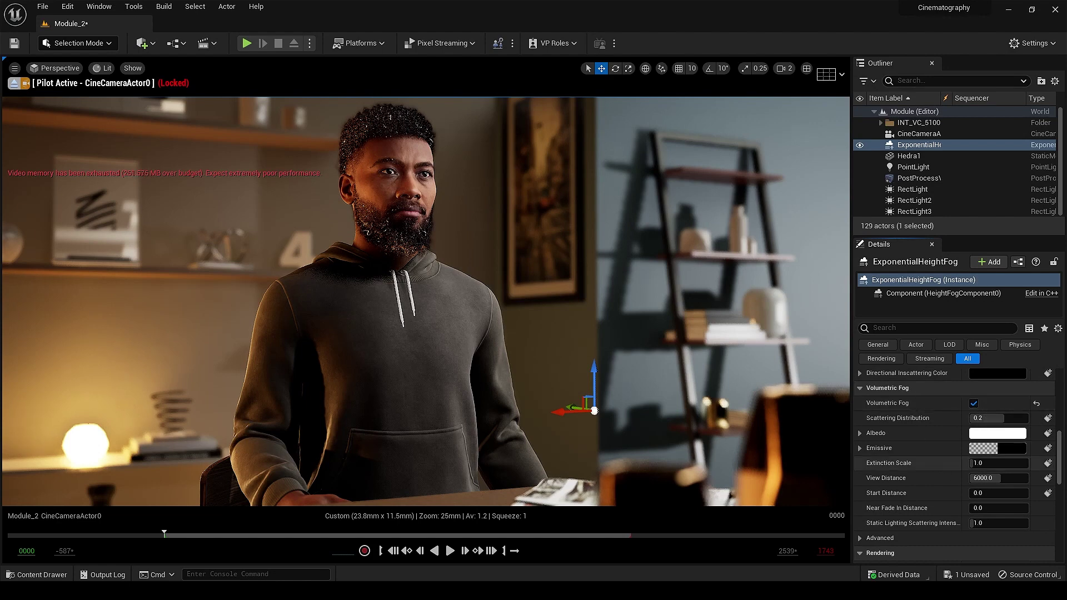
- Set the height fog's density to 1
{"action": "scroll", "coordinate": [941, 467], "scroll_direction": "up", "scroll_amount": 10}
{"action": "left_click", "coordinate": [989, 478]}
{"action": "left_click", "coordinate": [989, 466]}
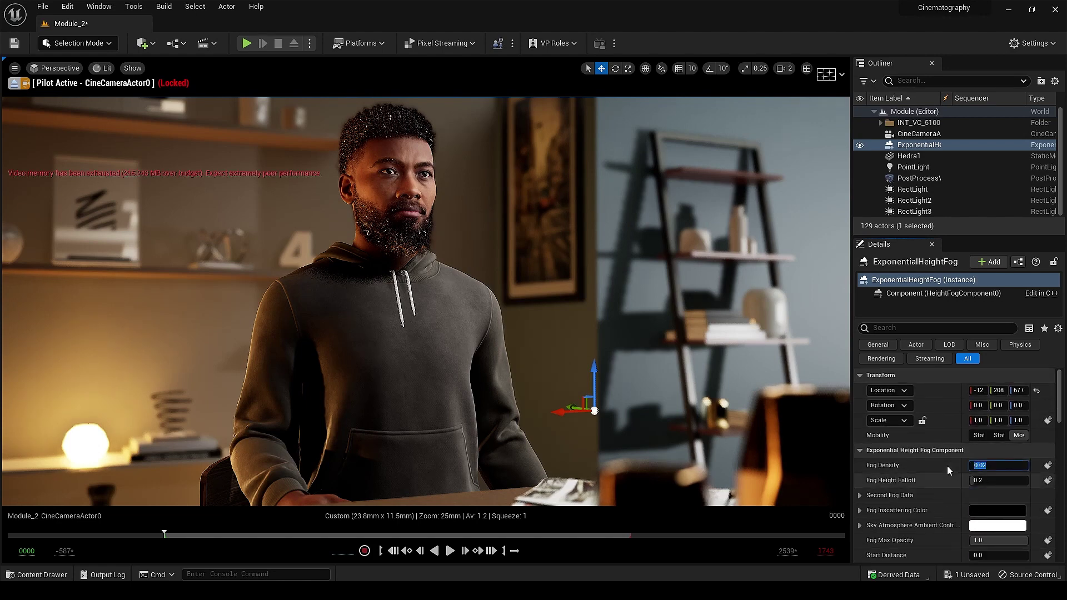
{"action": "type", "text": "1"}
{"action": "key", "text": "Return"}
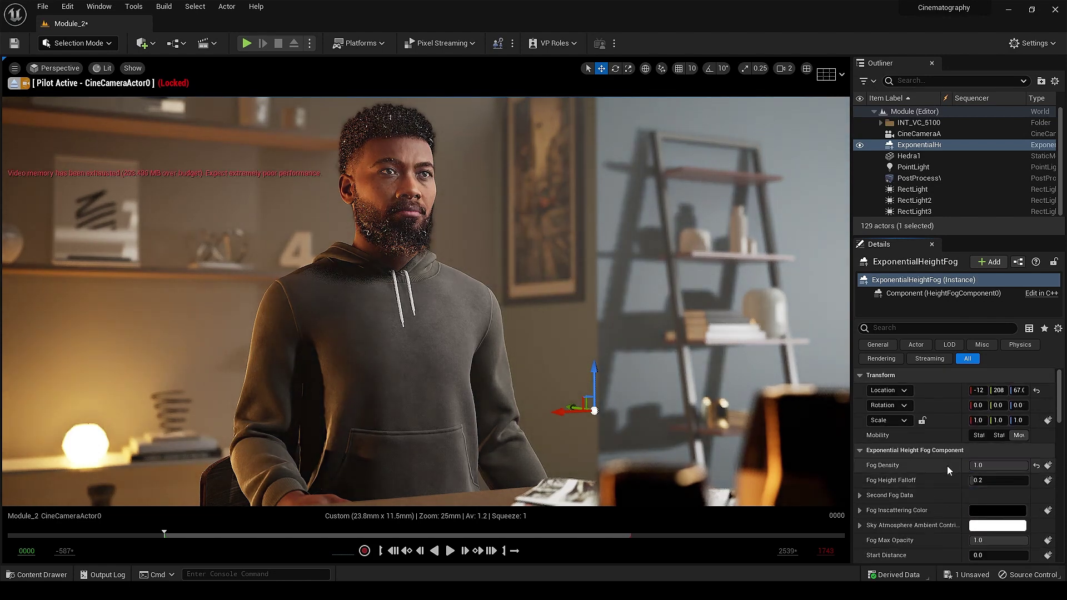
- Compare the foggy shot with the third rect light hidden and shown
{"action": "scroll", "coordinate": [938, 489], "scroll_direction": "down", "scroll_amount": 5}
{"action": "scroll", "coordinate": [953, 465], "scroll_direction": "down", "scroll_amount": 4}
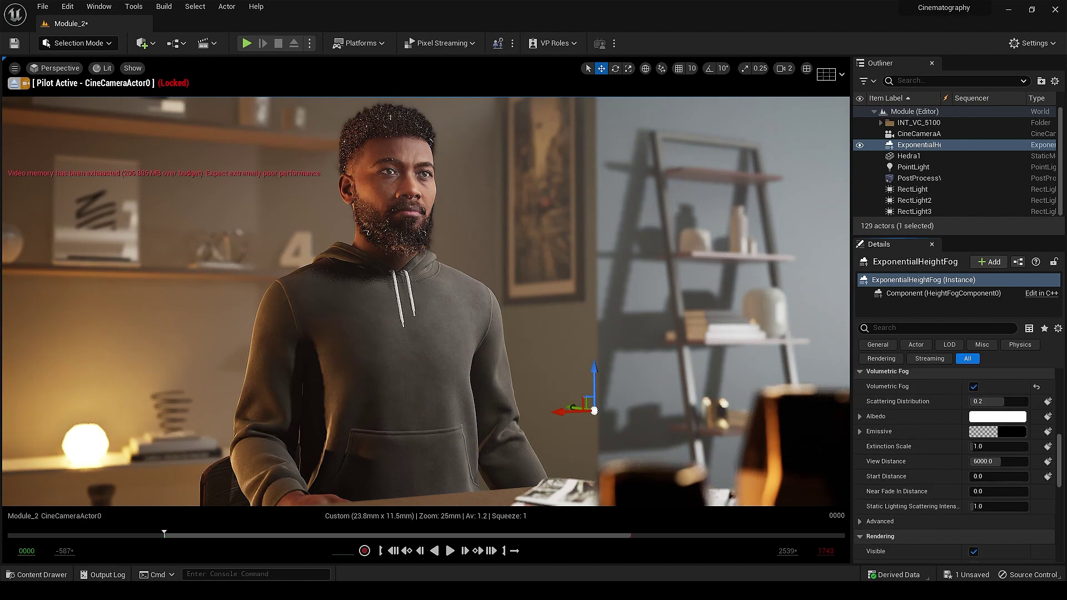
{"action": "left_click", "coordinate": [936, 213]}
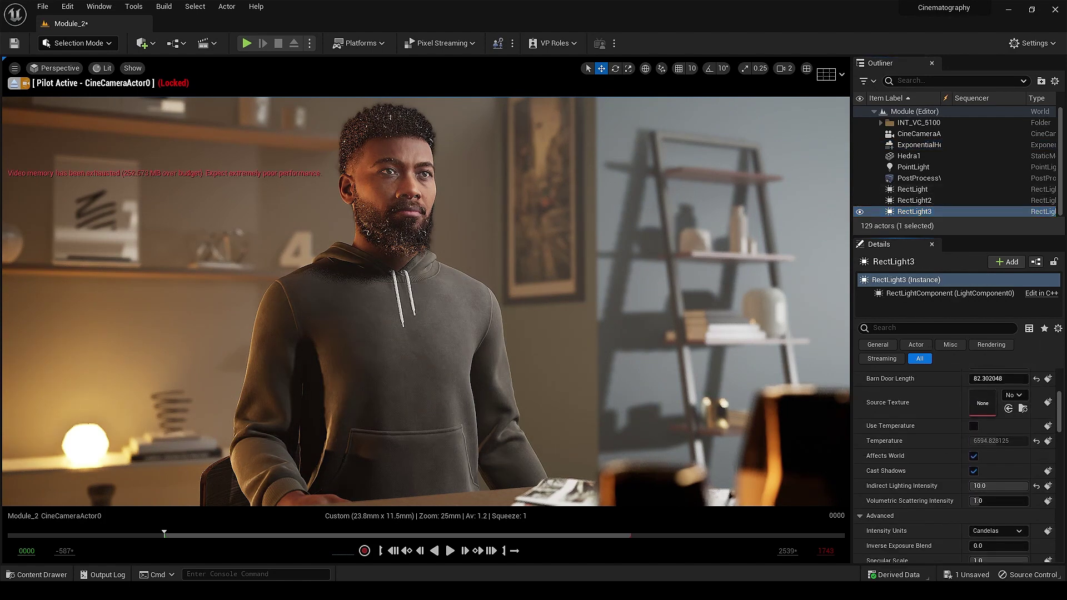
{"action": "scroll", "coordinate": [954, 466], "scroll_direction": "up", "scroll_amount": 1}
{"action": "scroll", "coordinate": [953, 466], "scroll_direction": "down", "scroll_amount": 1}
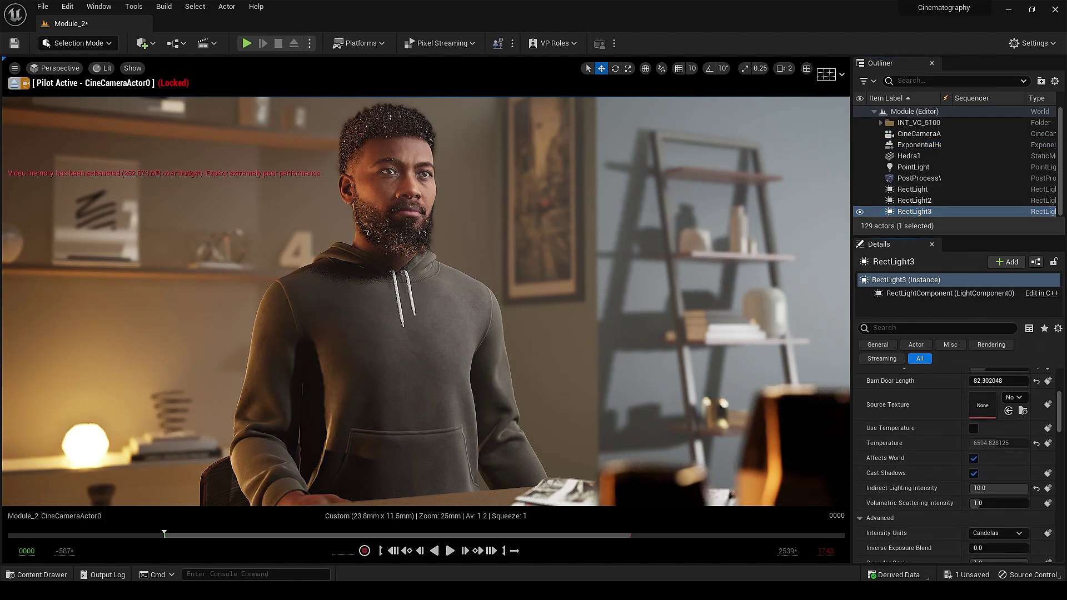
{"action": "left_click", "coordinate": [859, 212]}
{"action": "left_click", "coordinate": [859, 212]}
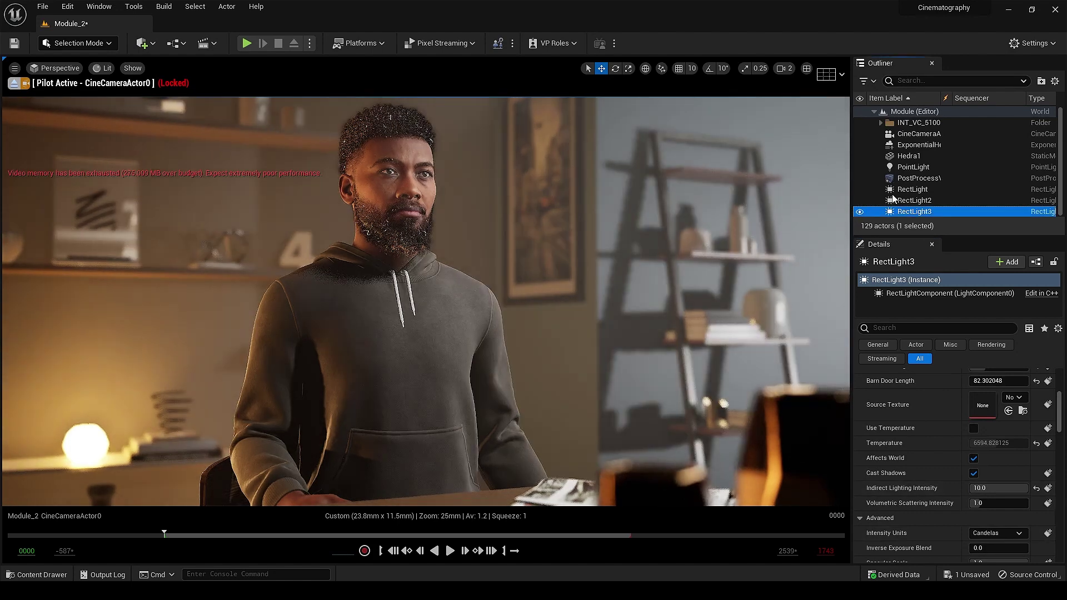
- Set the volumetric scattering intensity to 0 for the first rect light and the point light
{"action": "left_click", "coordinate": [901, 201]}
{"action": "left_click", "coordinate": [911, 190]}
{"action": "left_click", "coordinate": [998, 503]}
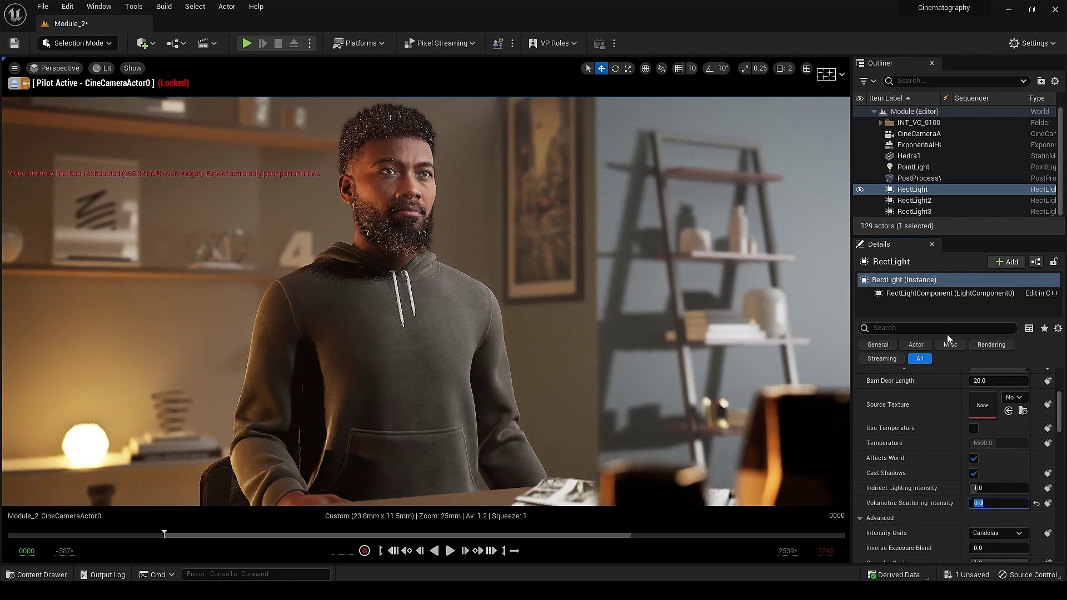
{"action": "left_click", "coordinate": [912, 167]}
{"action": "left_click", "coordinate": [998, 455]}
{"action": "type", "text": "0"}
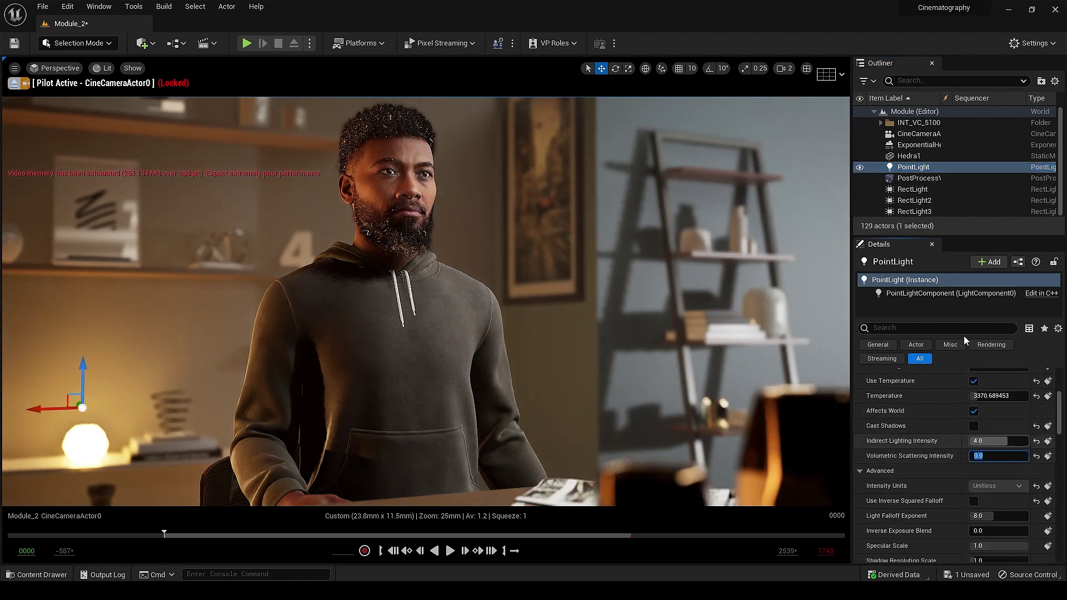
- Try different scattering distribution and extinction scale values for the height fog's volumetric fog
{"action": "key", "text": "Return"}
{"action": "left_click", "coordinate": [916, 145]}
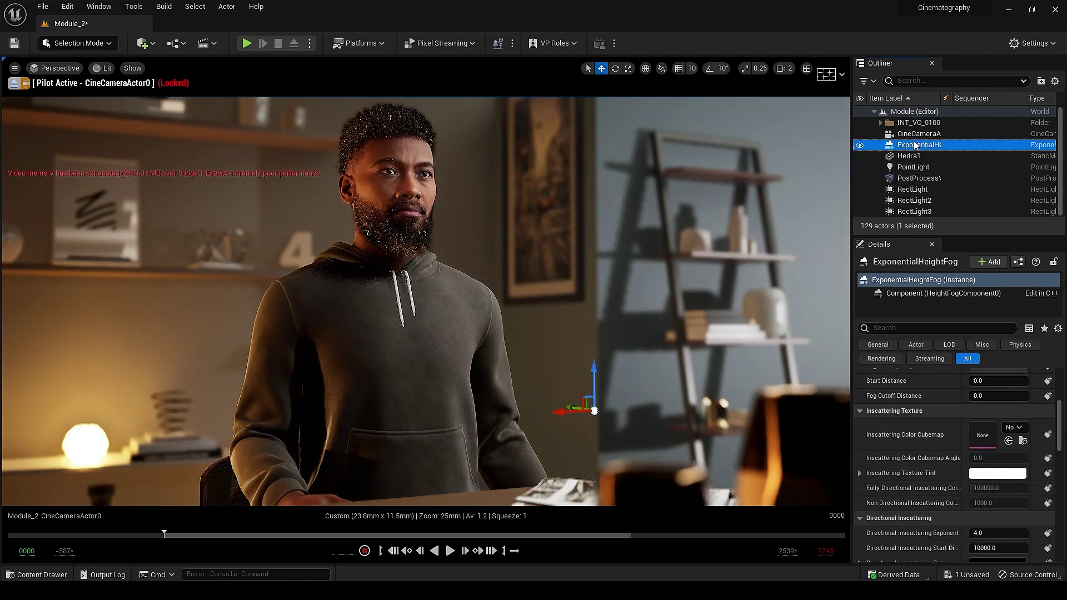
{"action": "scroll", "coordinate": [953, 465], "scroll_direction": "down", "scroll_amount": 3}
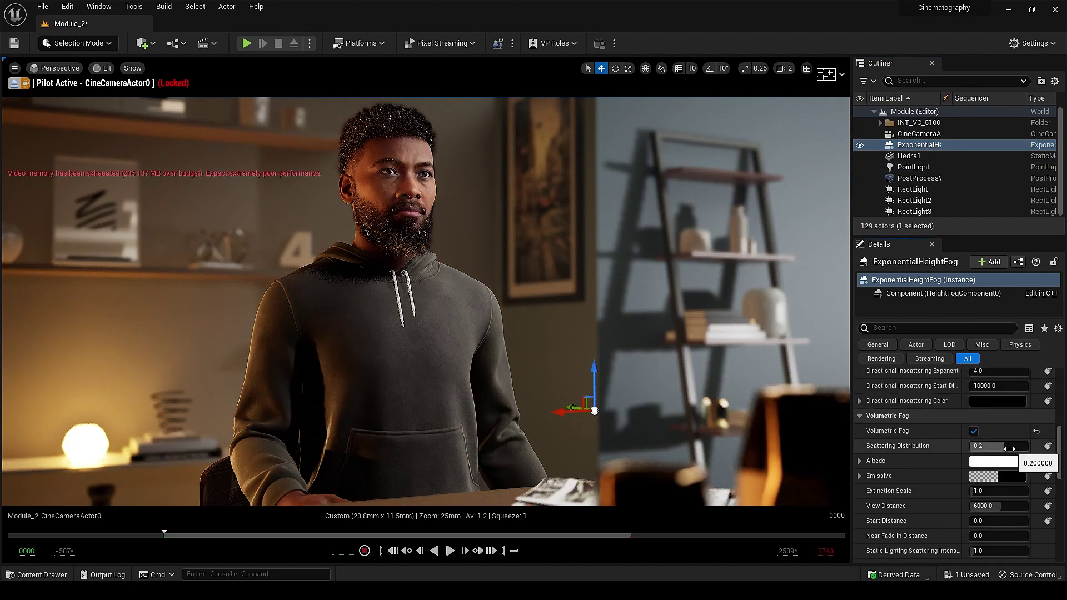
{"action": "left_click_drag", "start_coordinate": [1009, 446], "coordinate": [1000, 446]}
{"action": "key", "text": "ctrl+z"}
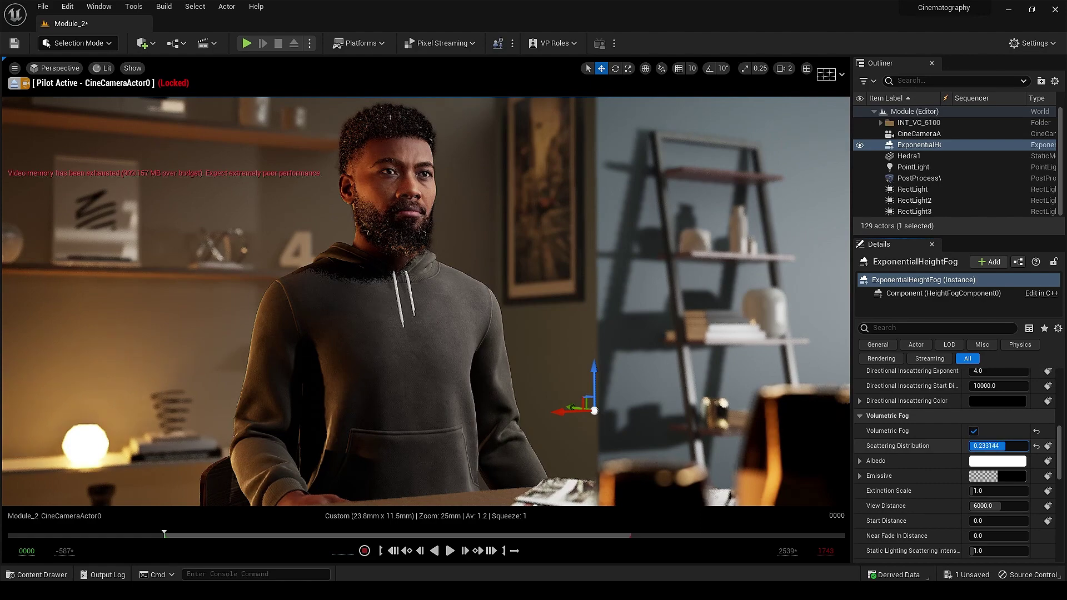
{"action": "key", "text": "ctrl+z"}
{"action": "mouse_move", "coordinate": [1001, 491]}
{"action": "left_mouse_down"}
{"action": "mouse_move", "coordinate": [1011, 491]}
{"action": "mouse_move", "coordinate": [989, 491]}
{"action": "left_mouse_up"}
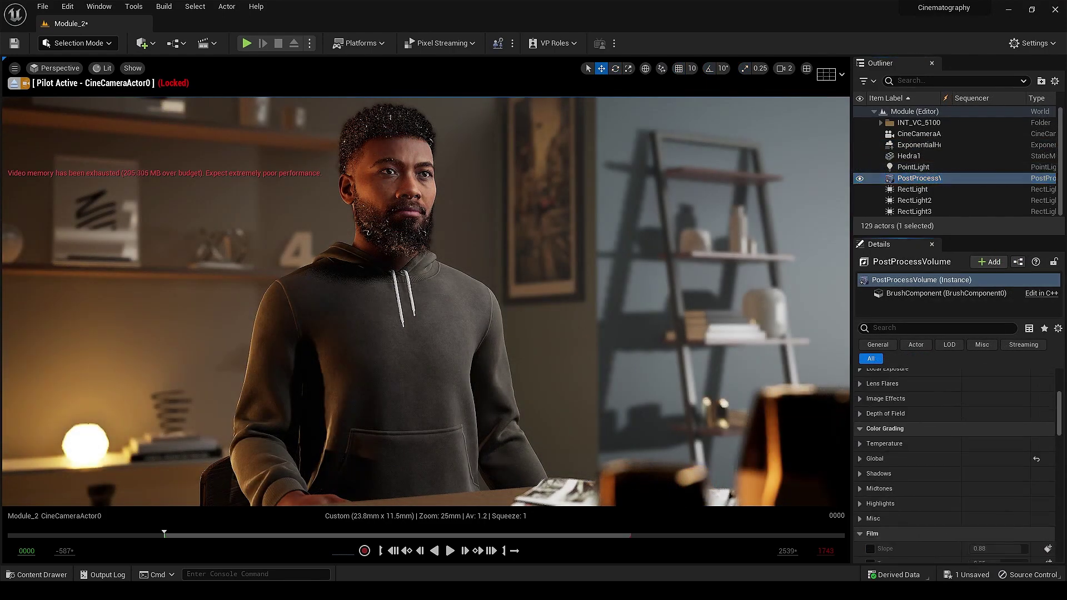
- Set the global contrast in the post process volume's color grading to 1.3
{"action": "scroll", "coordinate": [955, 464], "scroll_direction": "up", "scroll_amount": 1}
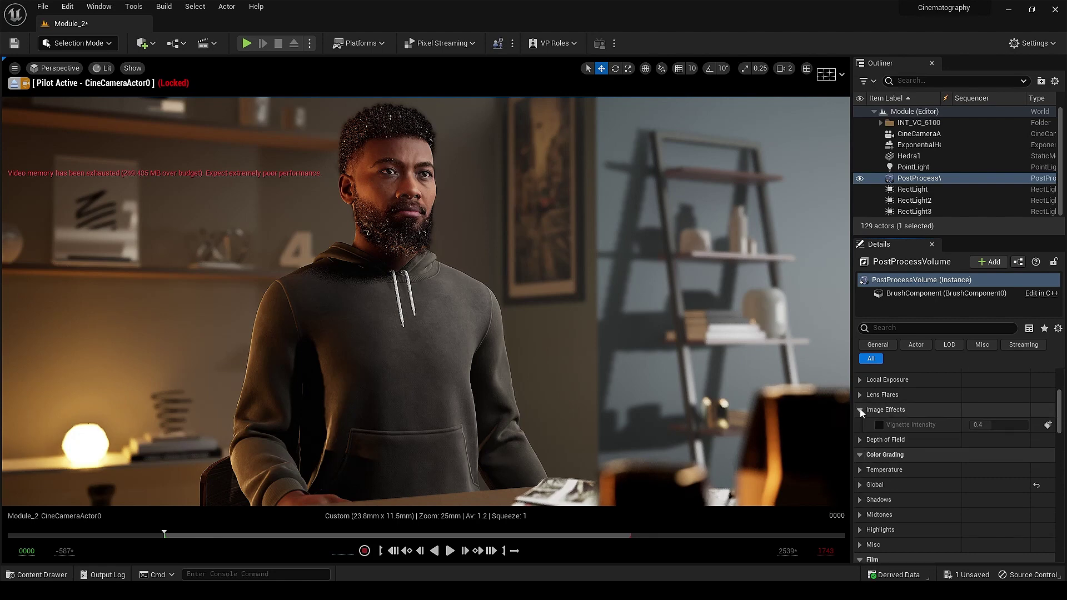
{"action": "scroll", "coordinate": [911, 527], "scroll_direction": "up", "scroll_amount": 5}
{"action": "scroll", "coordinate": [911, 526], "scroll_direction": "down", "scroll_amount": 7}
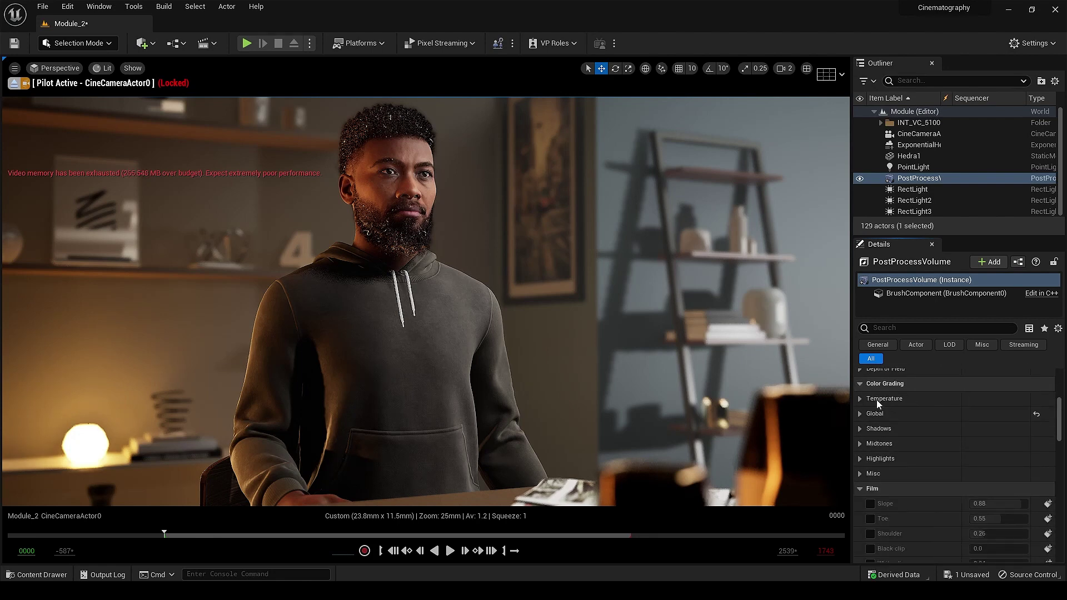
{"action": "left_click", "coordinate": [869, 444]}
{"action": "left_click", "coordinate": [922, 528]}
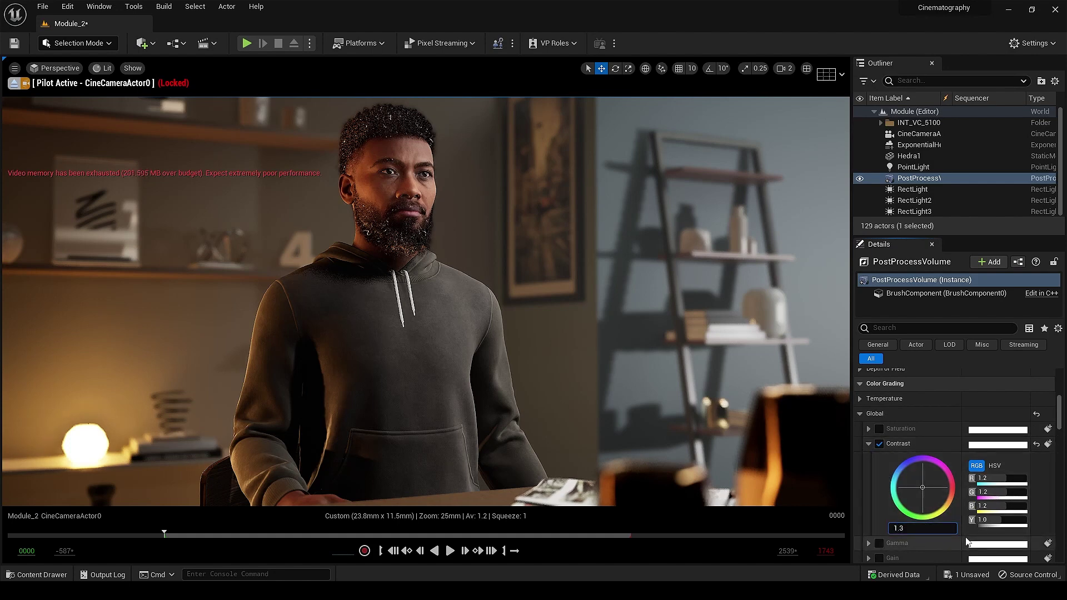
{"action": "left_click", "coordinate": [868, 444]}
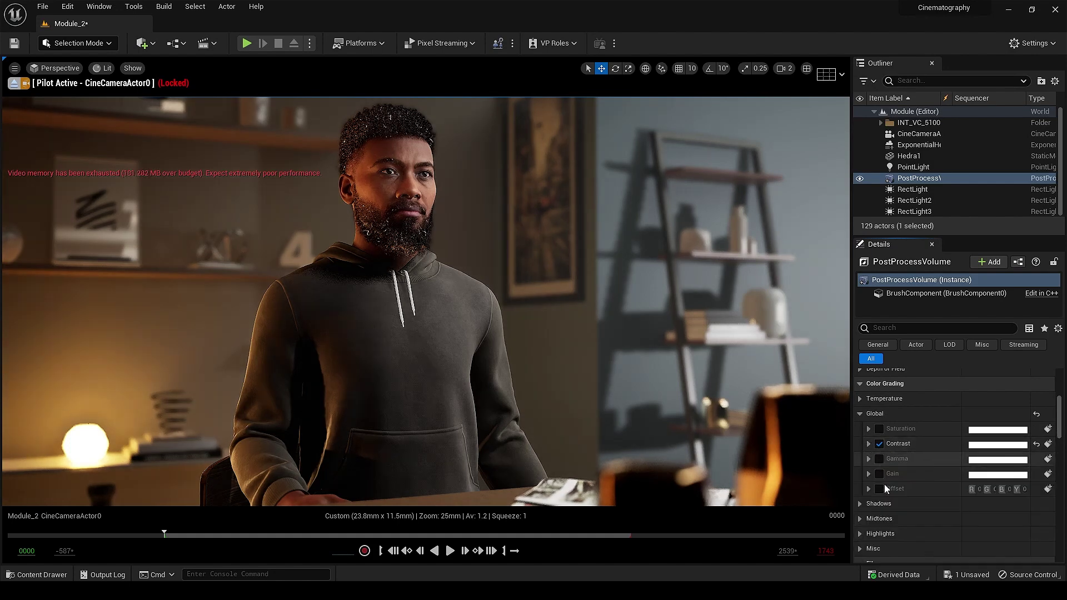
- Enable and adjust the vignette intensity in the post process volume's image effects
{"action": "scroll", "coordinate": [889, 472], "scroll_direction": "down", "scroll_amount": 2}
{"action": "scroll", "coordinate": [890, 479], "scroll_direction": "down", "scroll_amount": 2}
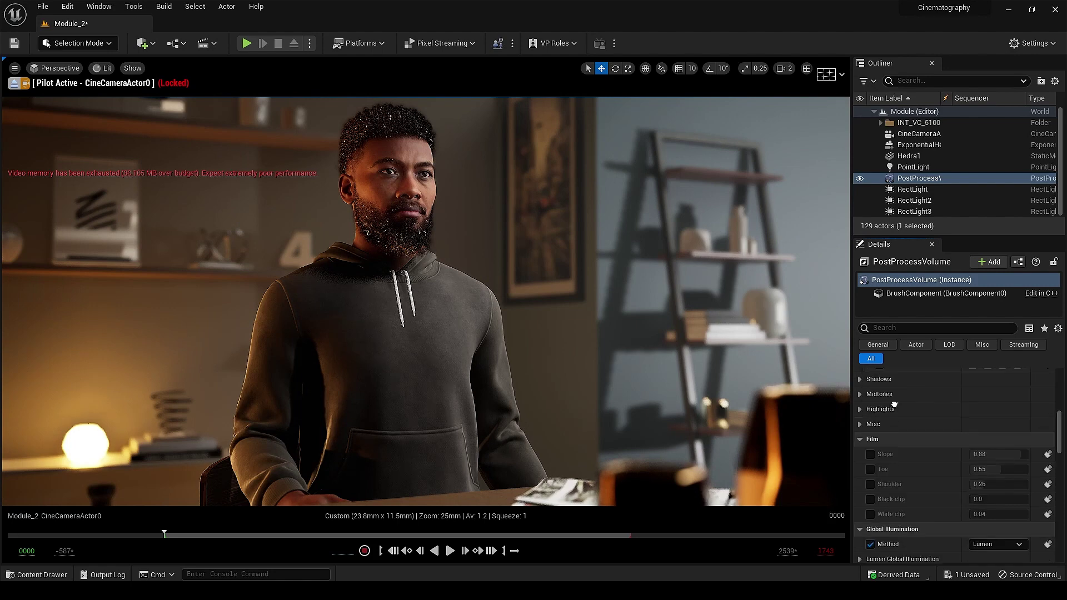
{"action": "scroll", "coordinate": [878, 418], "scroll_direction": "up", "scroll_amount": 6}
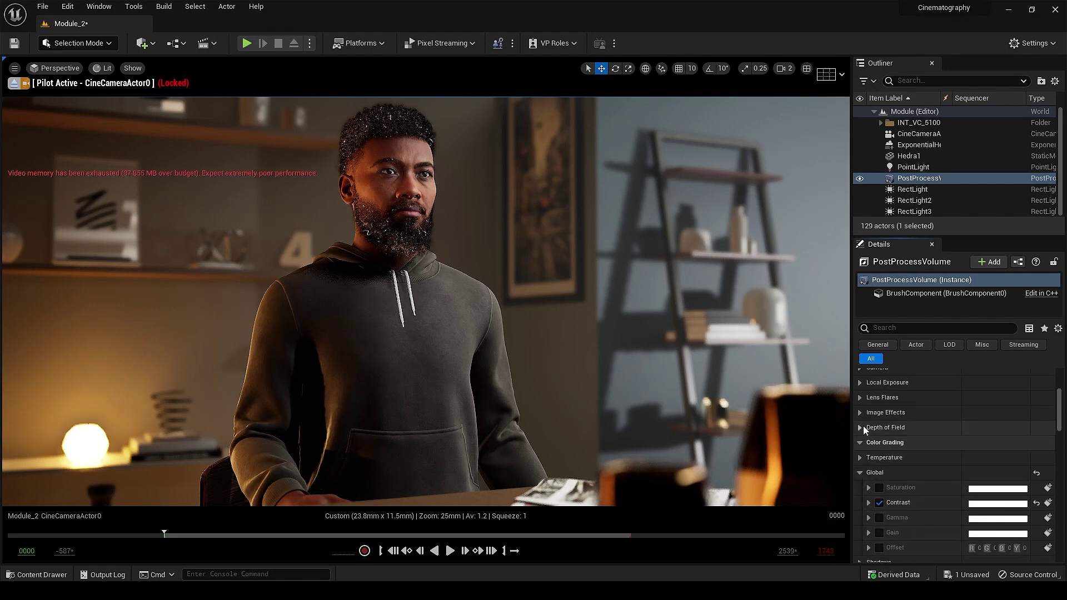
{"action": "left_click", "coordinate": [860, 412]}
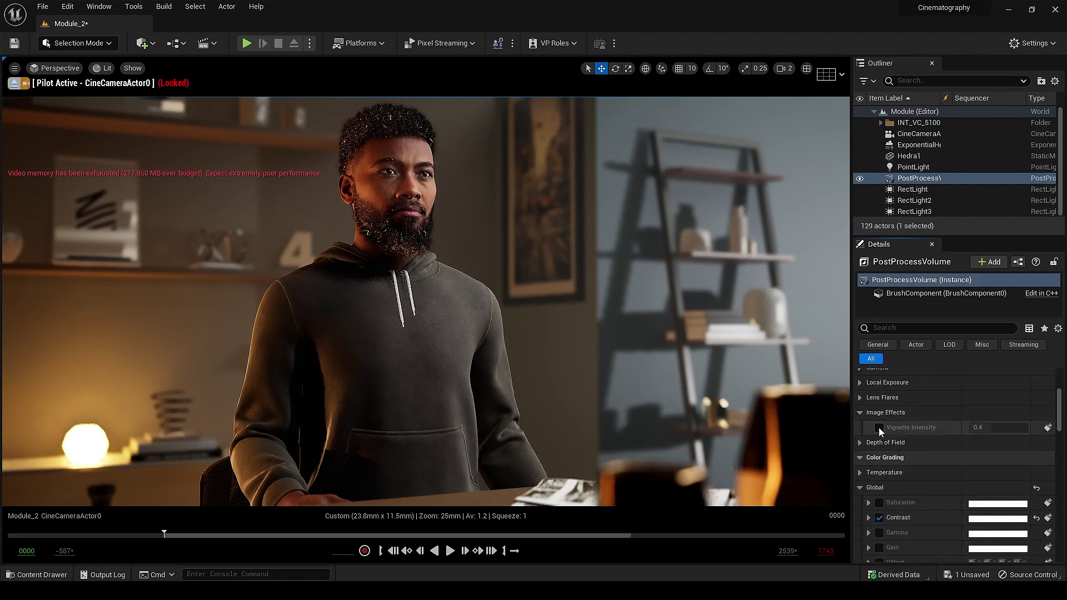
{"action": "left_click_drag", "start_coordinate": [992, 427], "coordinate": [1002, 427]}
{"action": "left_click", "coordinate": [859, 413]}
- Try the DT7 and PST textures in turn as the post process volume's color grading LUT
{"action": "scroll", "coordinate": [957, 531], "scroll_direction": "down", "scroll_amount": 6}
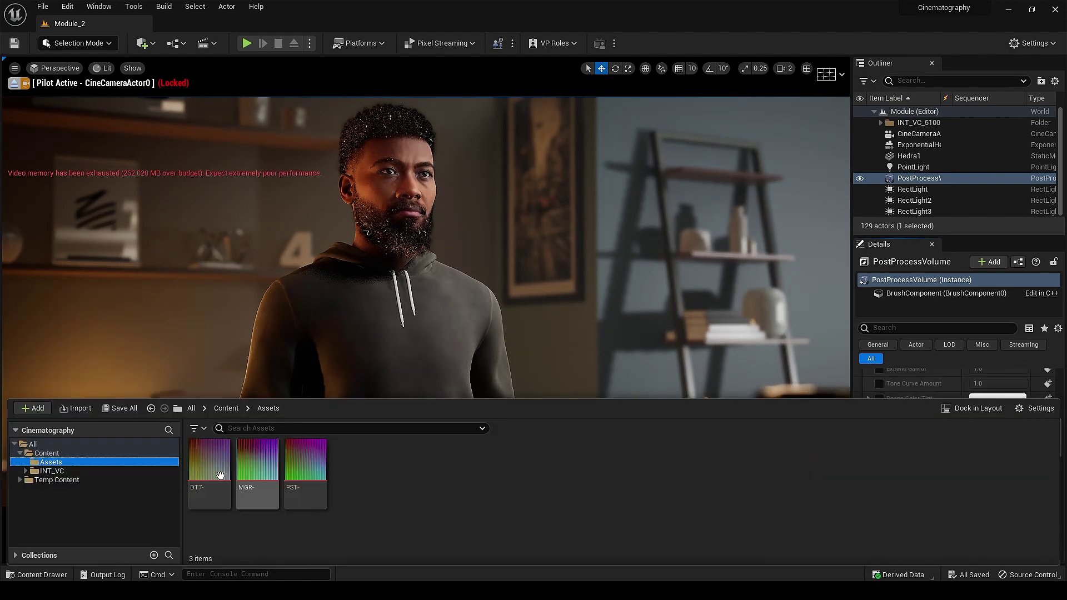
{"action": "left_click", "coordinate": [221, 475]}
{"action": "left_click", "coordinate": [919, 369]}
{"action": "left_click", "coordinate": [1010, 444]}
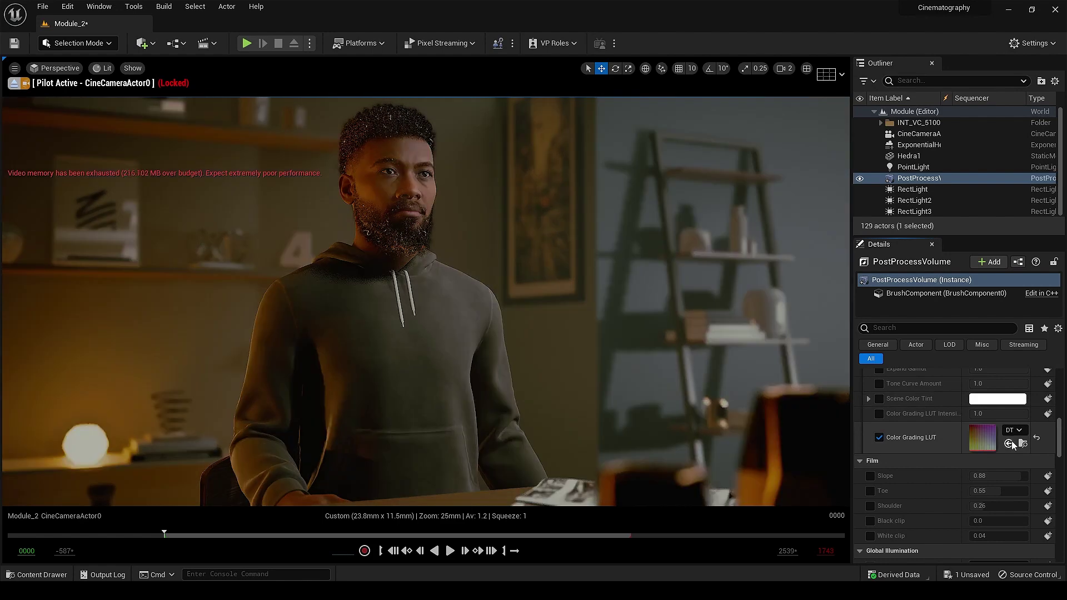
{"action": "left_click", "coordinate": [1020, 443]}
{"action": "left_click", "coordinate": [290, 461]}
{"action": "left_click", "coordinate": [919, 368]}
{"action": "left_click", "coordinate": [1009, 443]}
- Assign the MGR texture as the color grading LUT and compare the shot with the LUT disabled and enabled
{"action": "left_click", "coordinate": [1022, 444]}
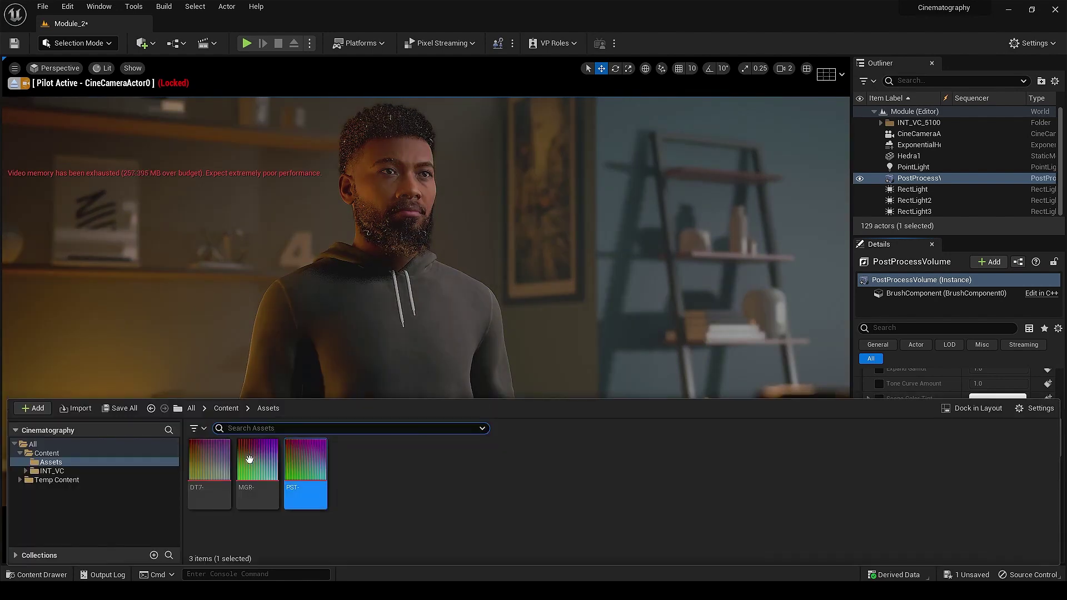
{"action": "left_click", "coordinate": [250, 460]}
{"action": "left_click", "coordinate": [919, 368]}
{"action": "left_click", "coordinate": [1008, 443]}
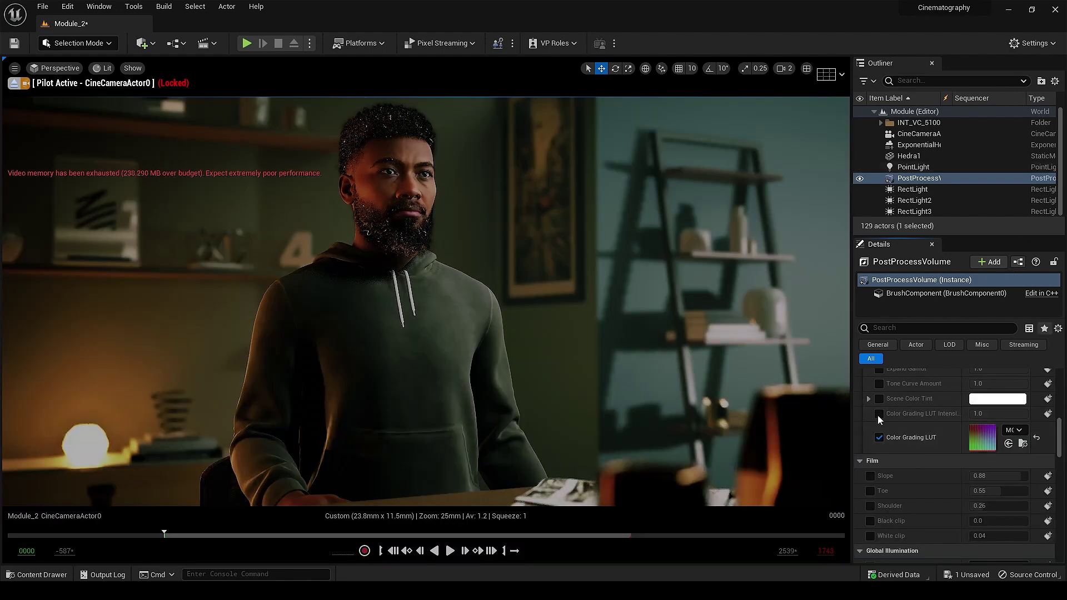
{"action": "left_click", "coordinate": [879, 438]}
{"action": "left_click", "coordinate": [878, 438]}
- Test the point light at an intensity of 3 and set it to 1.5 instead
{"action": "left_click", "coordinate": [915, 168]}
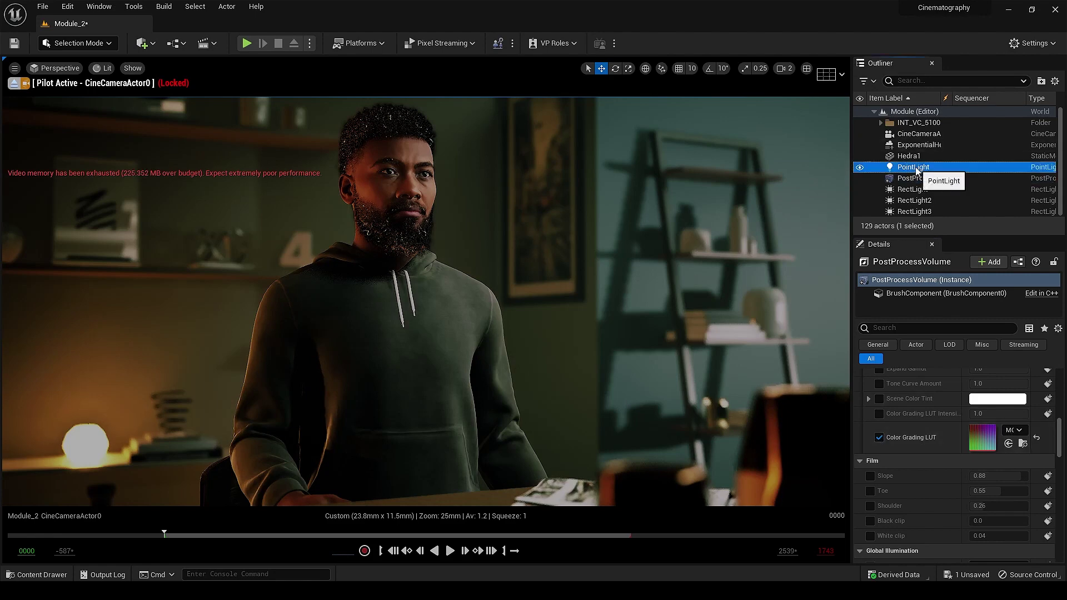
{"action": "scroll", "coordinate": [935, 542], "scroll_direction": "up", "scroll_amount": 4}
{"action": "scroll", "coordinate": [992, 430], "scroll_direction": "down", "scroll_amount": 1}
{"action": "left_click", "coordinate": [994, 428]}
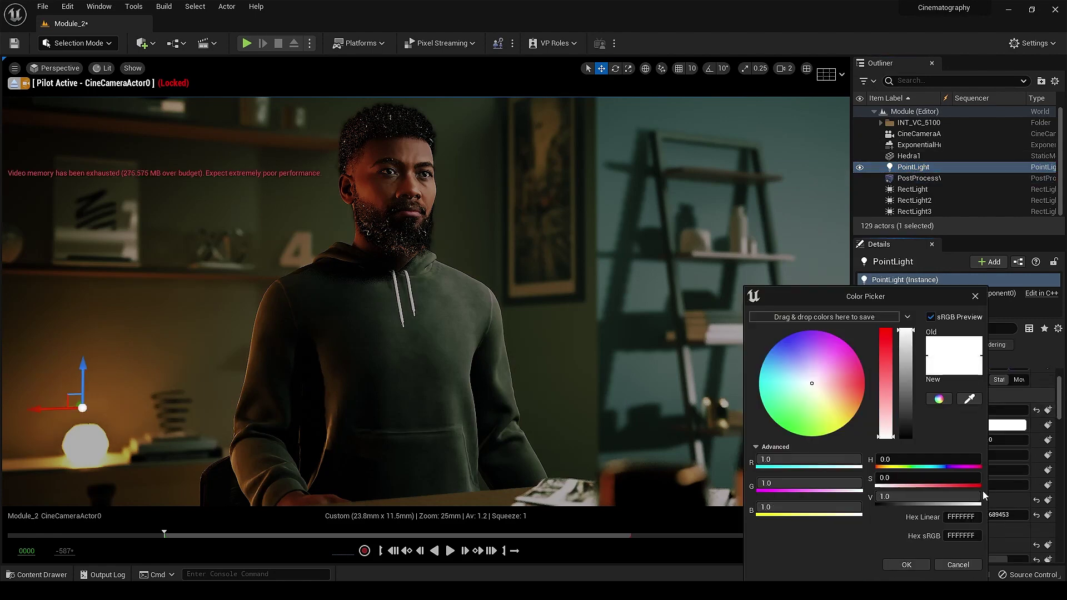
{"action": "left_click", "coordinate": [1000, 410]}
{"action": "type", "text": "3"}
{"action": "key", "text": "Return"}
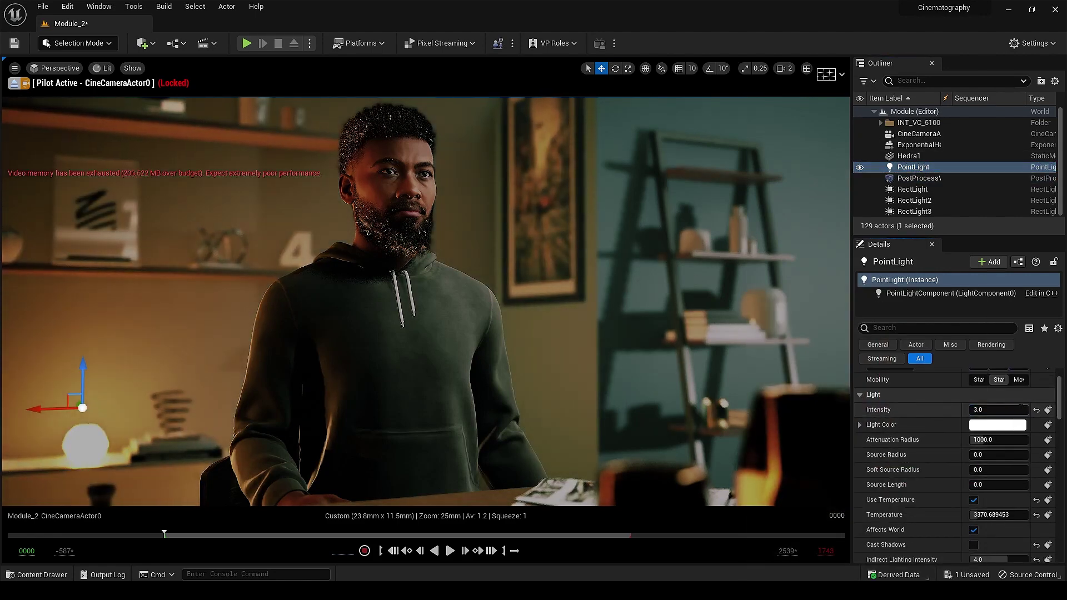
{"action": "key", "text": "ctrl+z"}
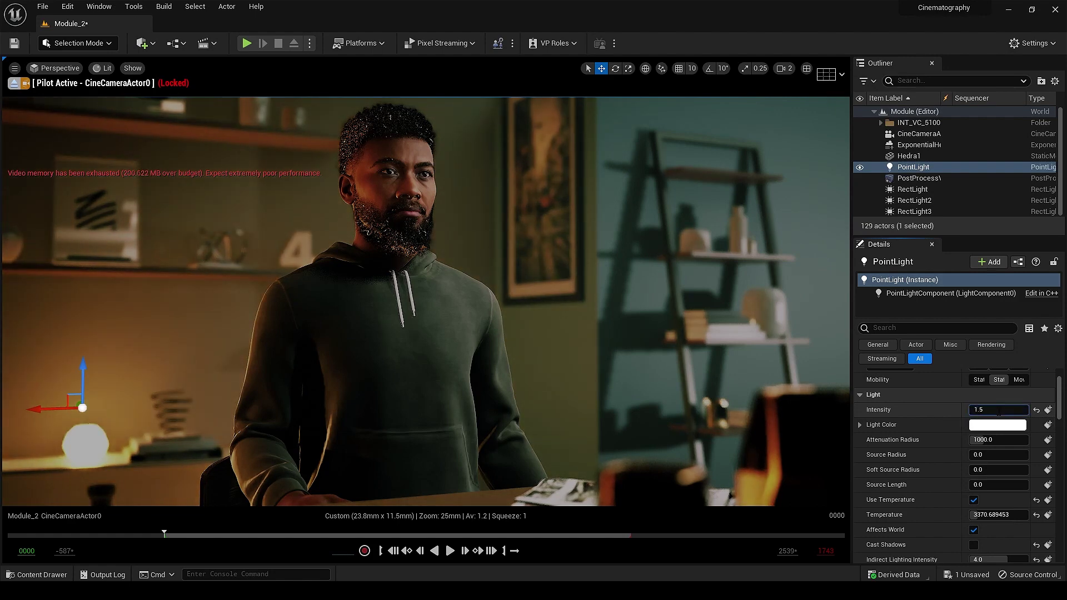
{"action": "left_click_drag", "start_coordinate": [952, 413], "coordinate": [915, 412]}
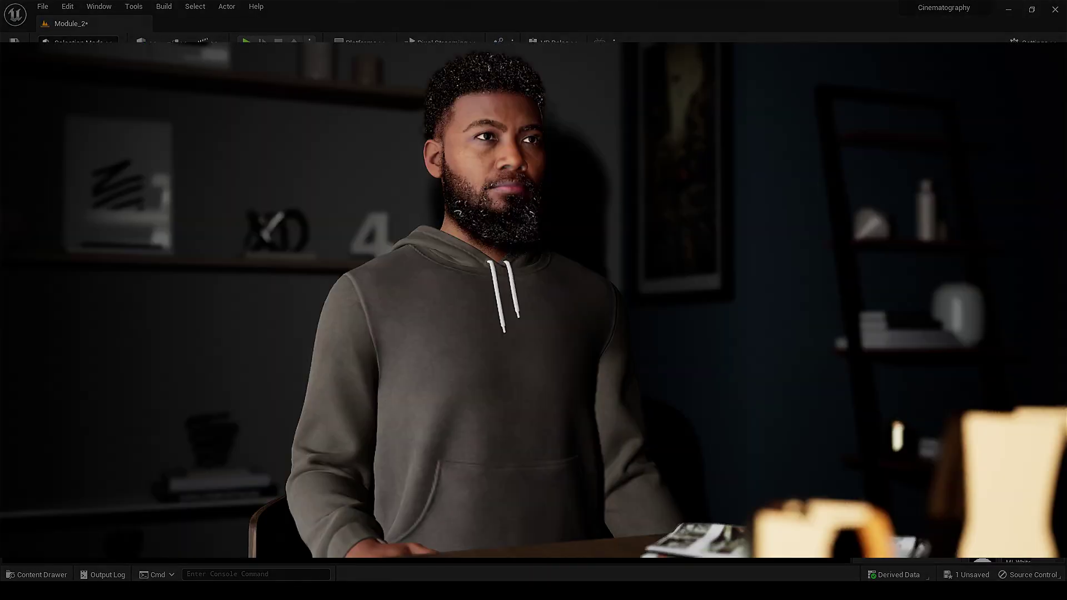